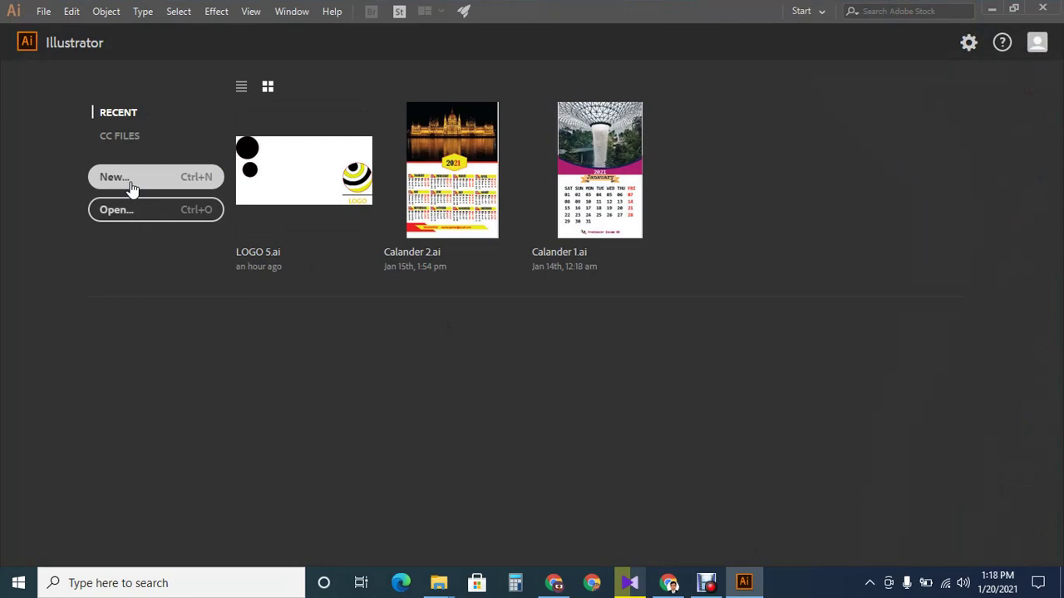
Step: Create a new RGB document measuring 1000 x 1000 pixels
click(131, 190)
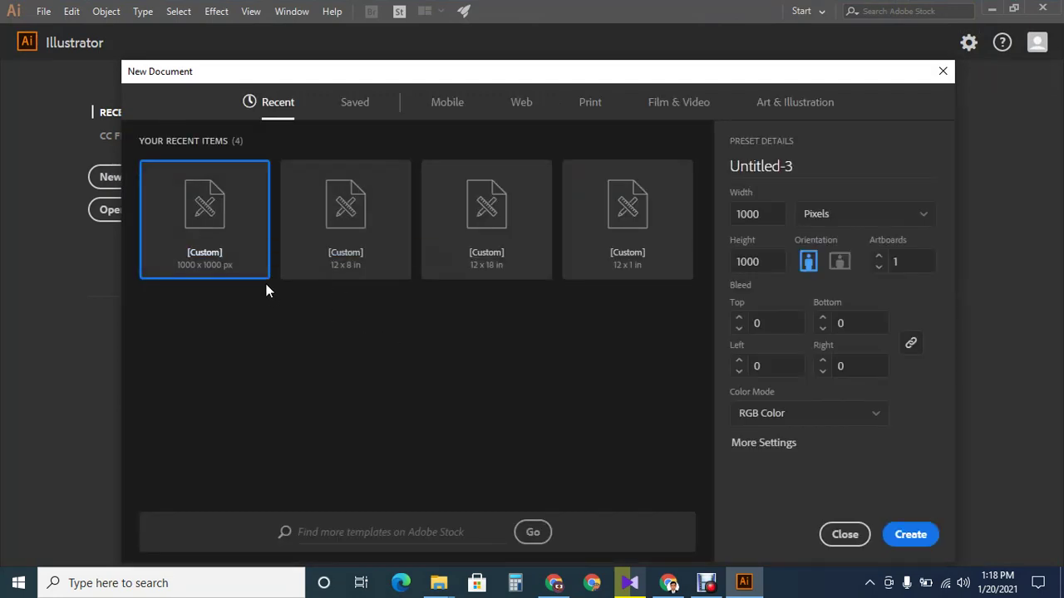
click(910, 536)
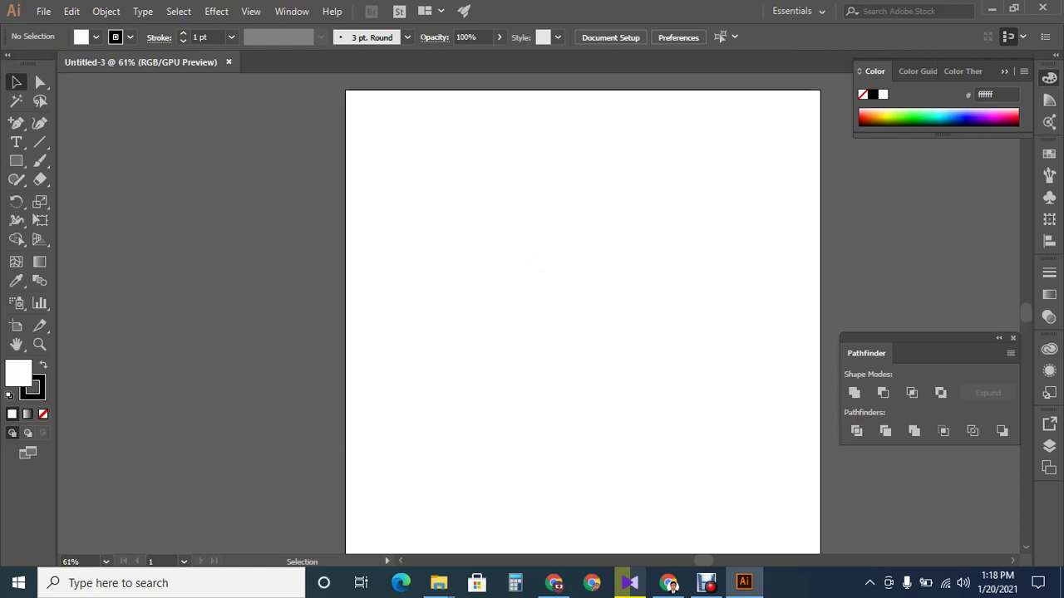
Step: Draw a large square on the artboard and give it a black fill with no stroke
key(ctrl+minus)
click(17, 163)
drag(425, 186, 683, 445)
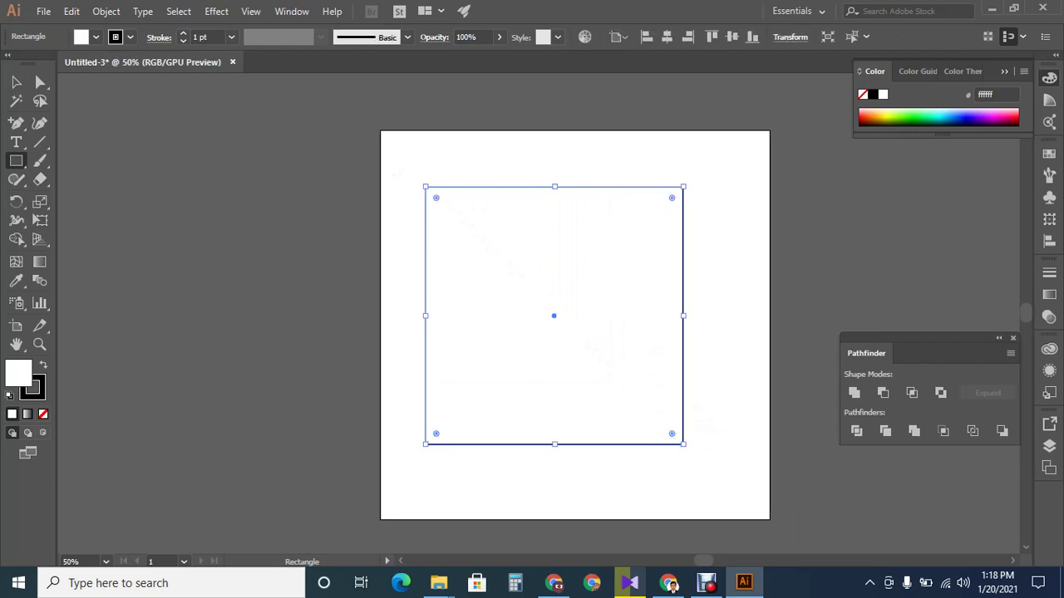
click(44, 364)
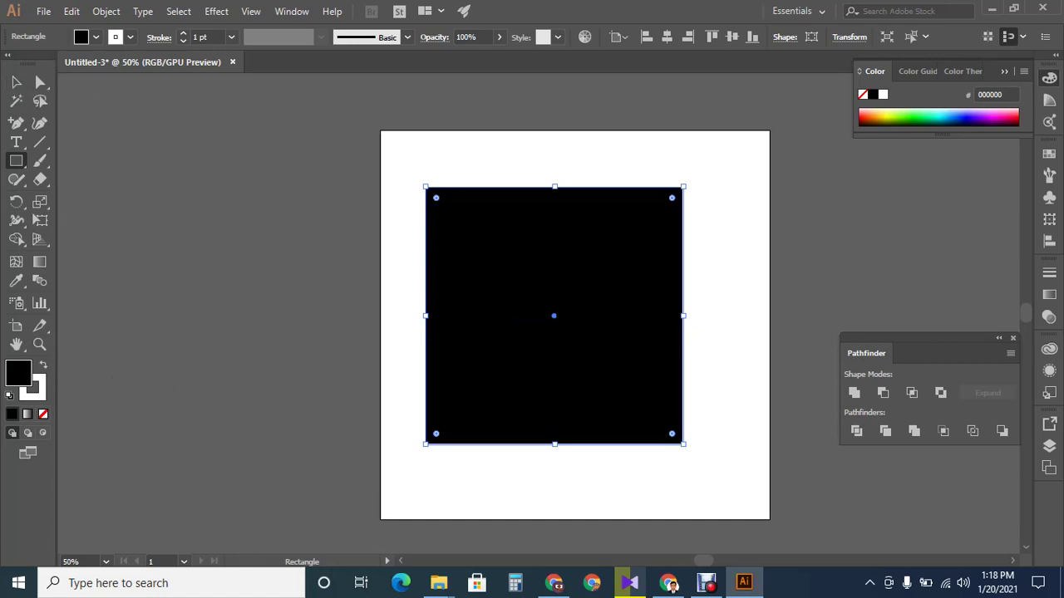
click(130, 37)
click(10, 63)
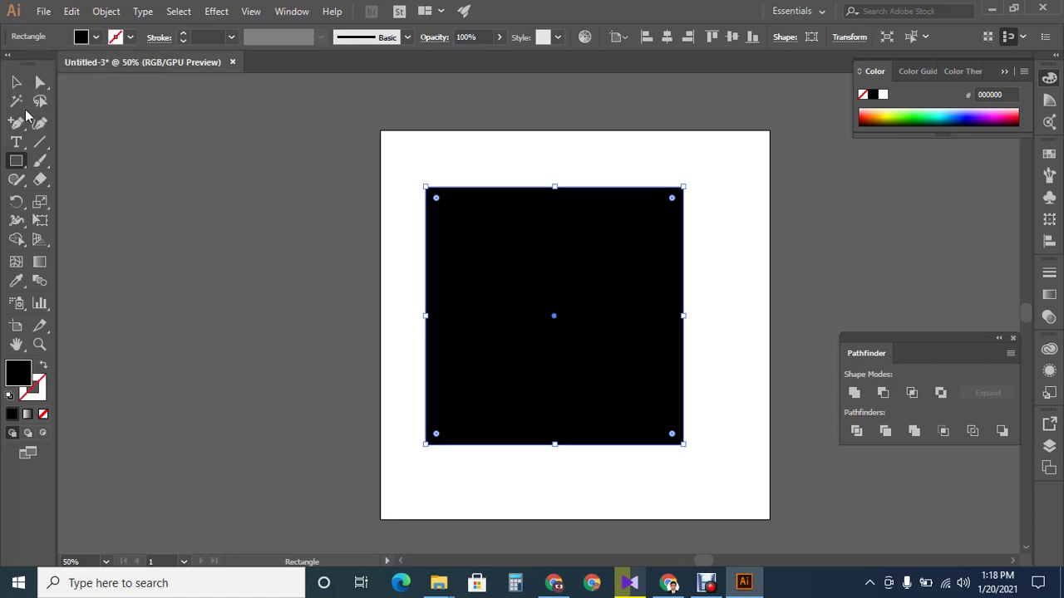
click(15, 81)
key(ctrl+shift+a)
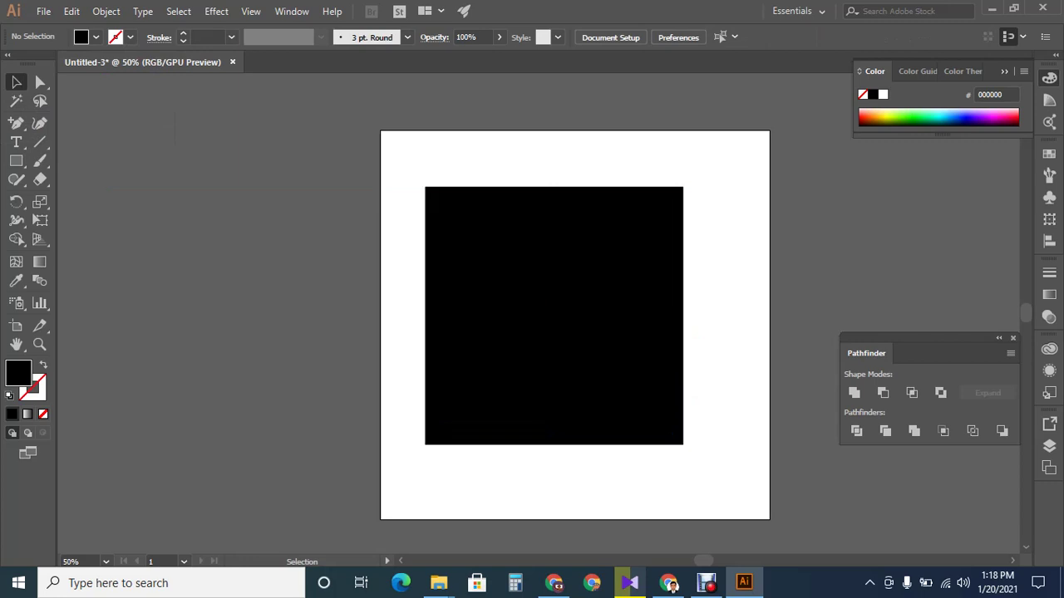
click(706, 582)
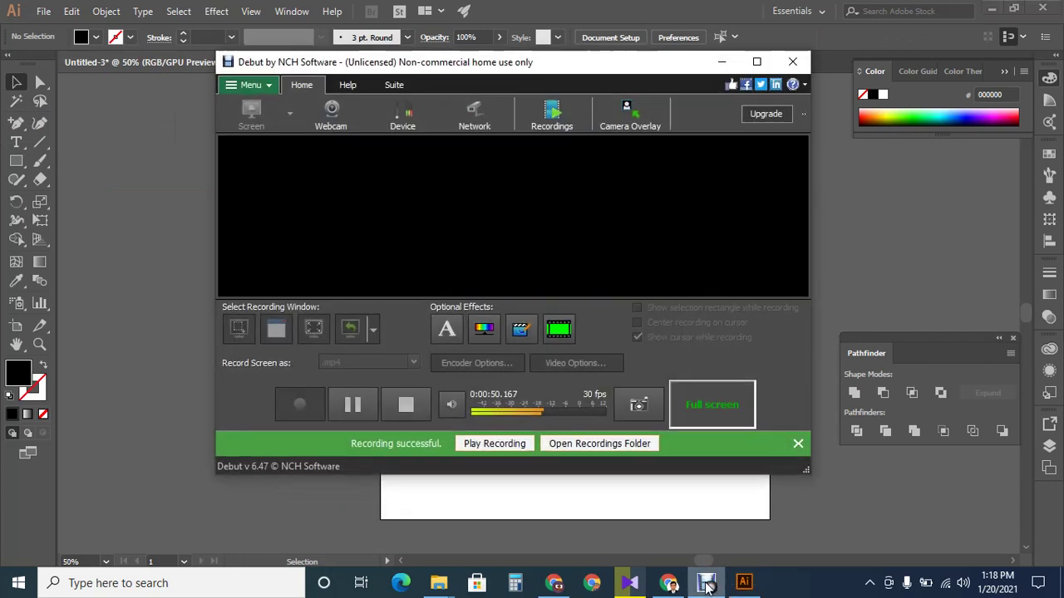
click(364, 405)
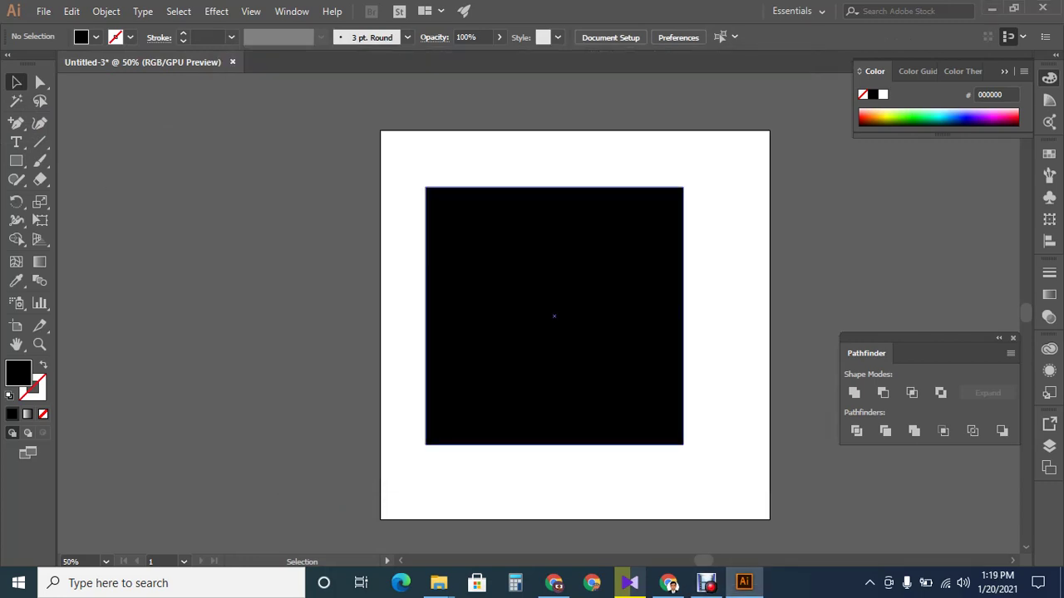
Step: Change the square's fill to bright yellow, hex f9f919
key(ctrl+a)
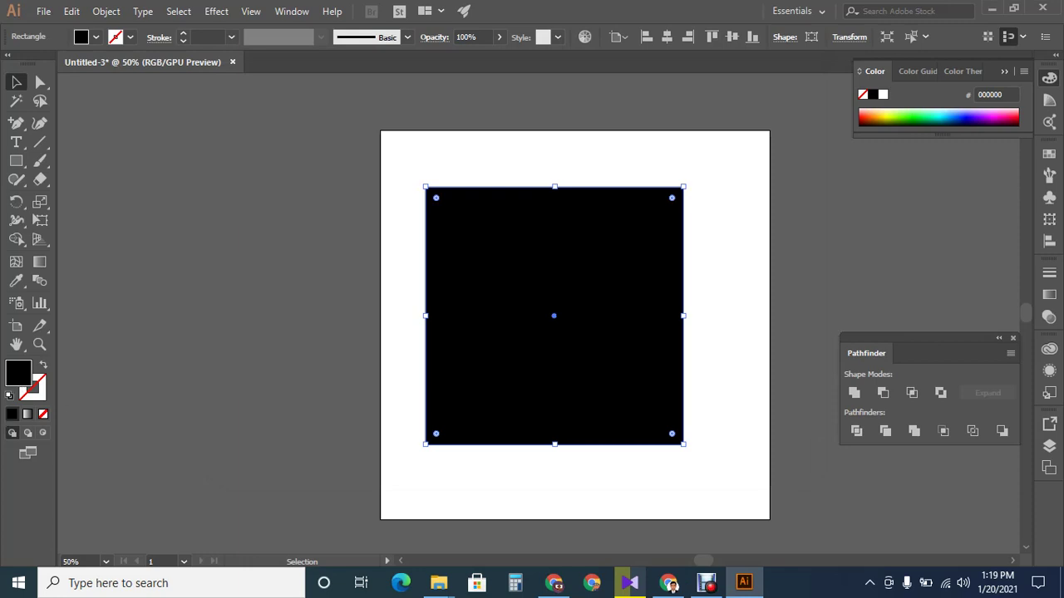
double_click(18, 370)
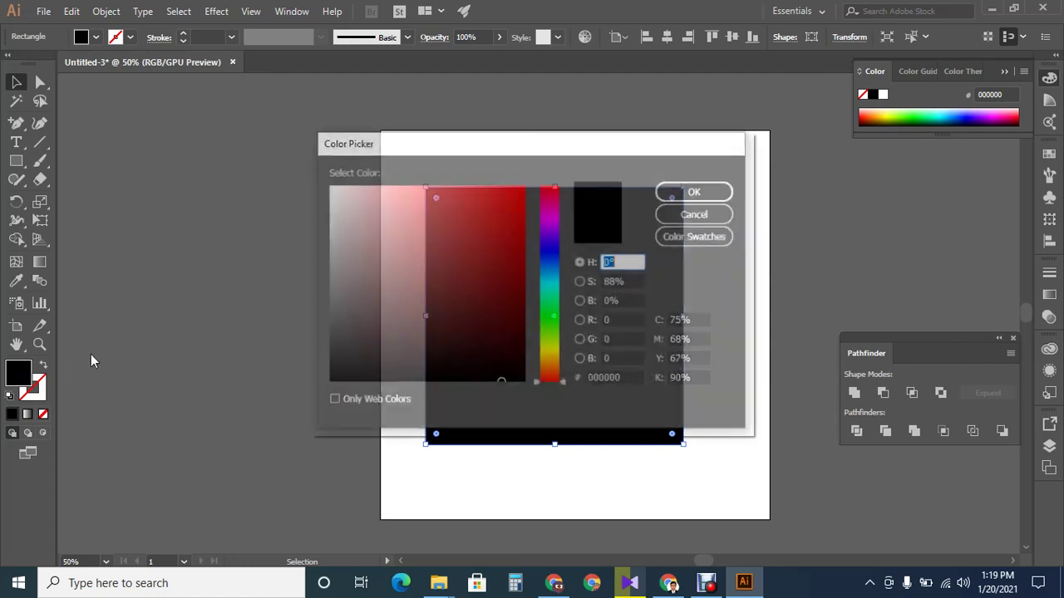
mouse_move(553, 351)
mouse_down()
mouse_move(555, 193)
mouse_move(555, 349)
mouse_up()
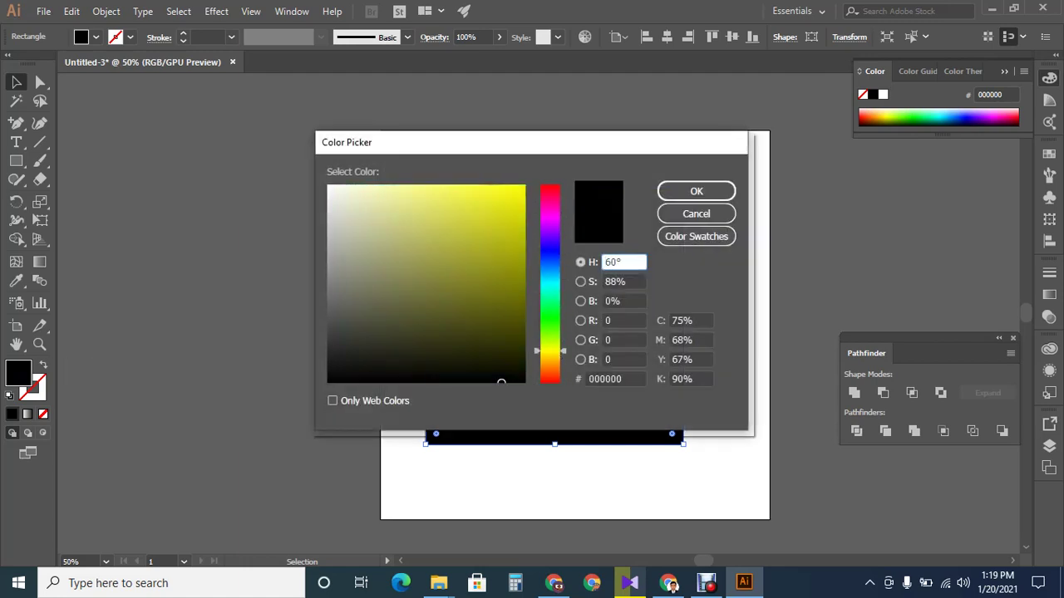
click(504, 190)
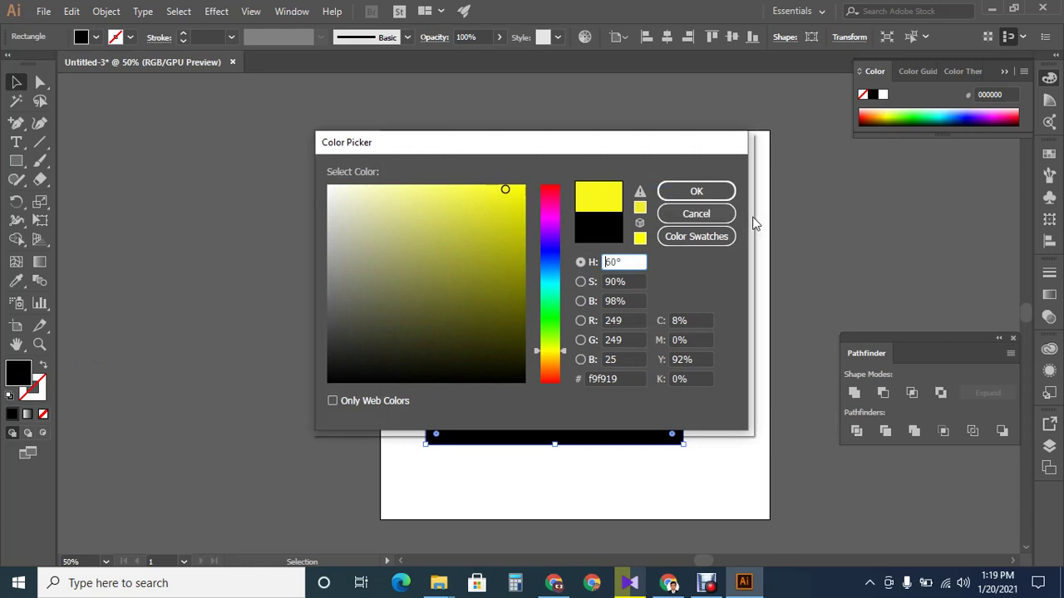
click(705, 194)
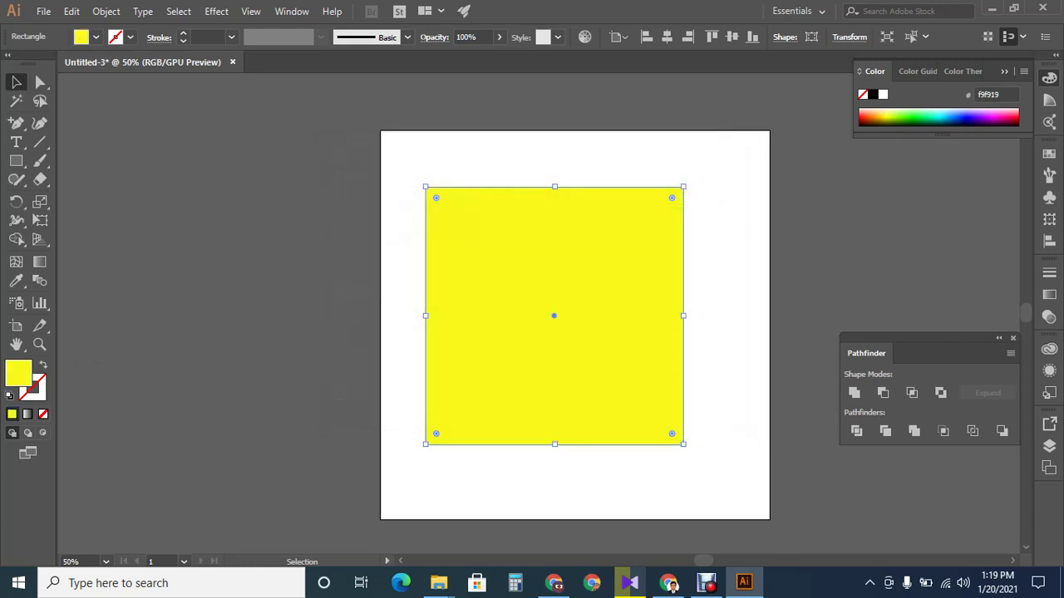
Step: Draw a vertical line that extends past the square's upper and lower edges, with a 1 pt stroke
click(282, 233)
click(531, 291)
click(41, 143)
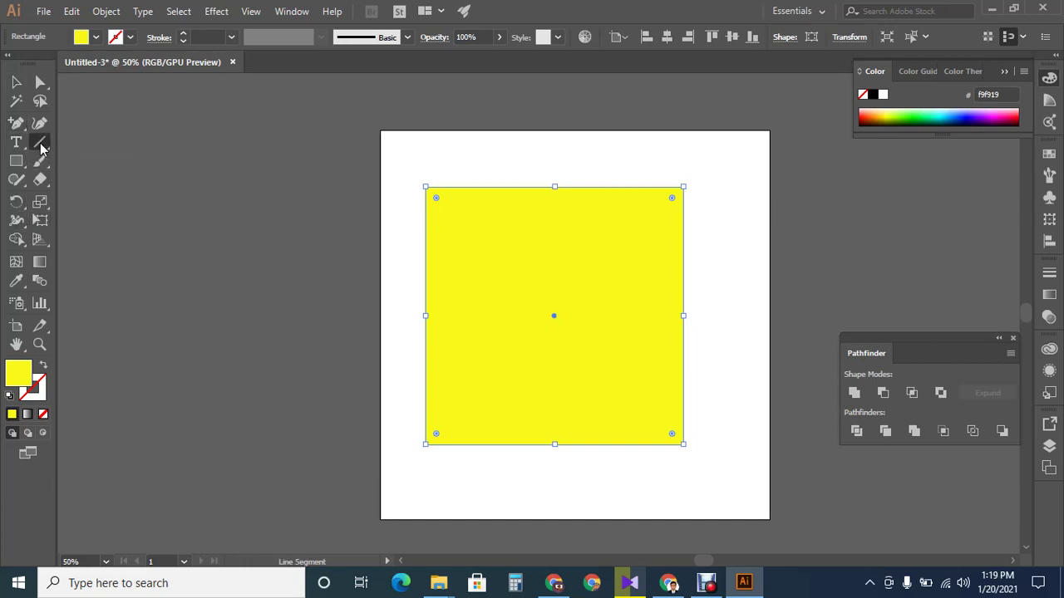
drag(519, 147, 519, 493)
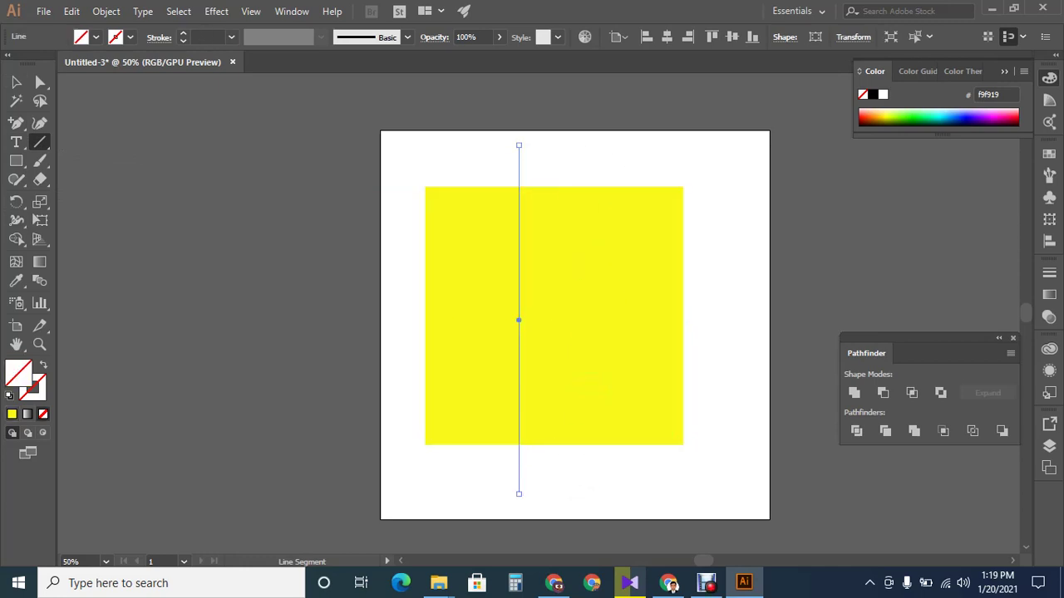
click(184, 34)
click(187, 35)
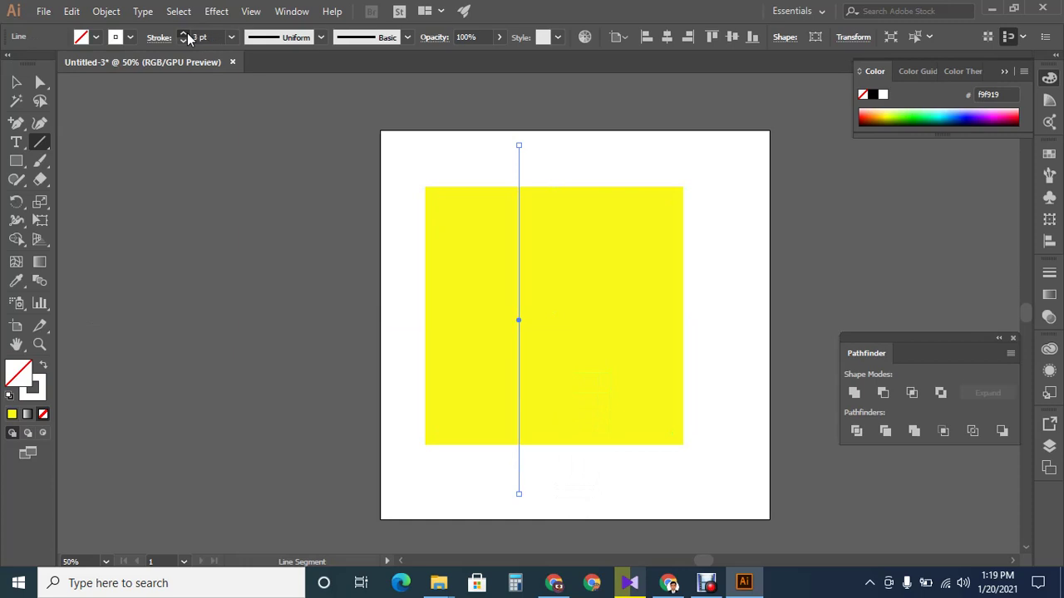
click(187, 35)
click(183, 39)
click(183, 39)
click(183, 39)
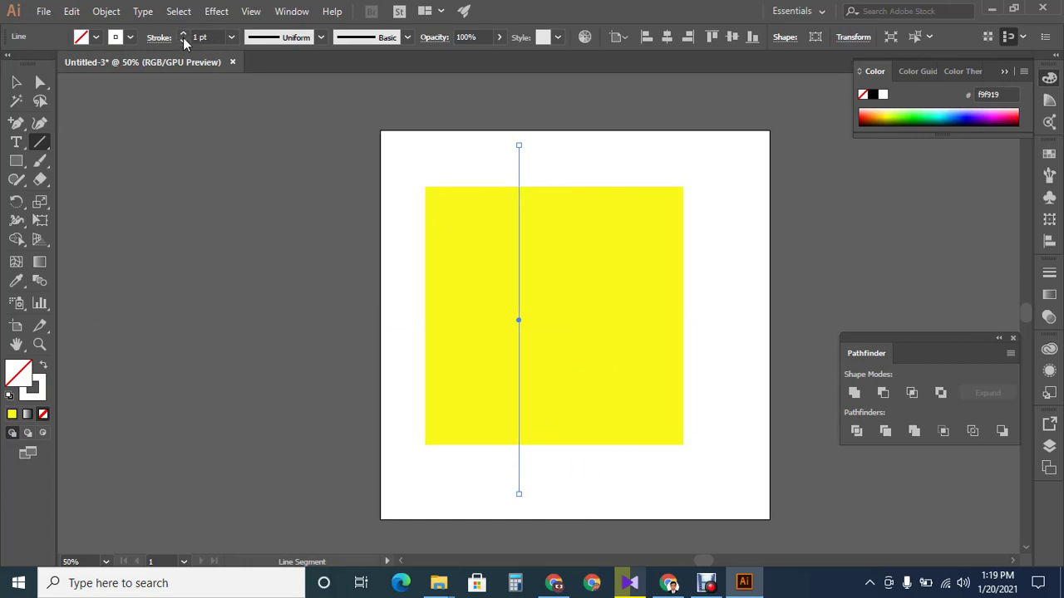
Step: Set the vertical line's stroke to black (000000) and draw a matching horizontal line across the full width of the square
double_click(41, 389)
click(510, 383)
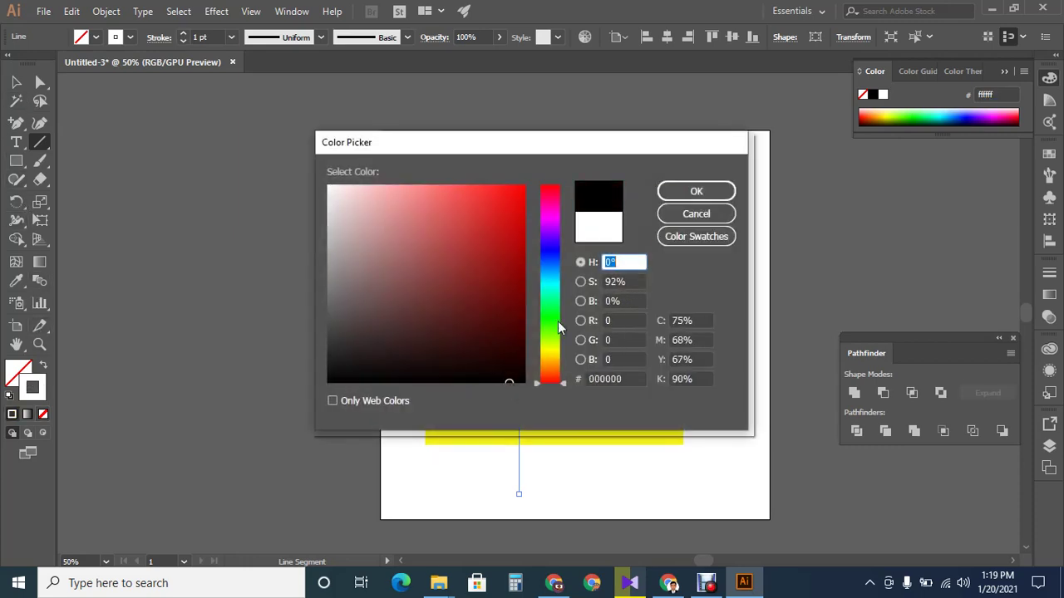
click(673, 192)
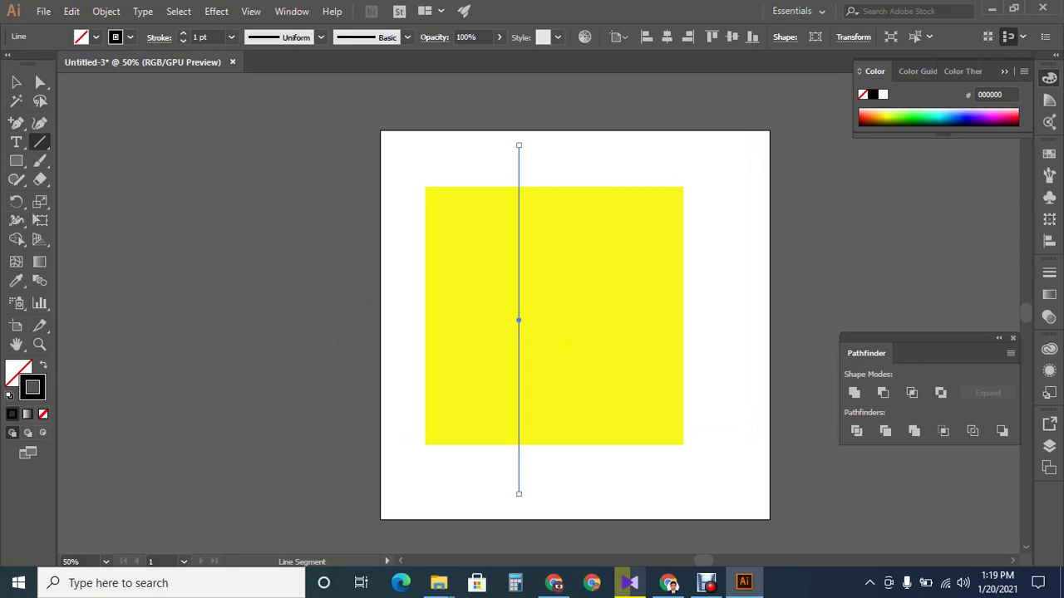
drag(358, 312, 736, 312)
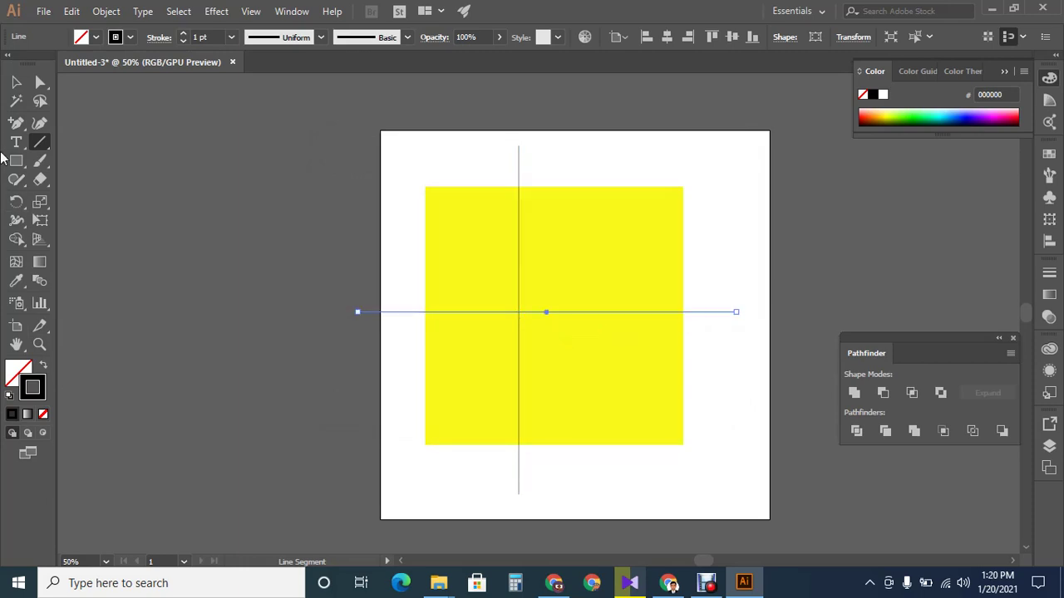
Step: Select the square and both lines and align them by their horizontal and vertical centers
click(16, 82)
click(217, 199)
drag(523, 334, 552, 496)
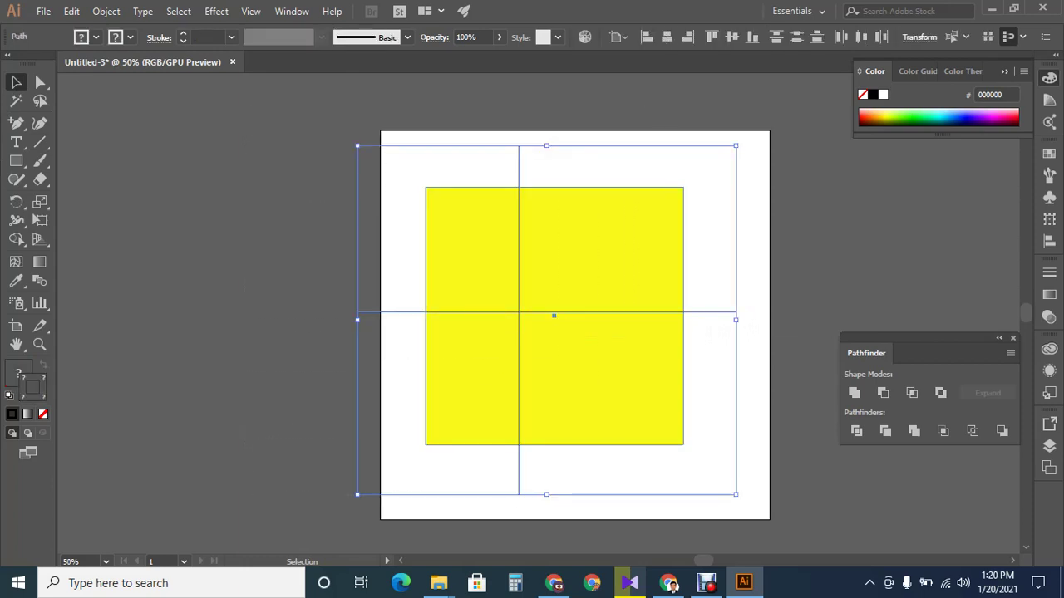
click(290, 12)
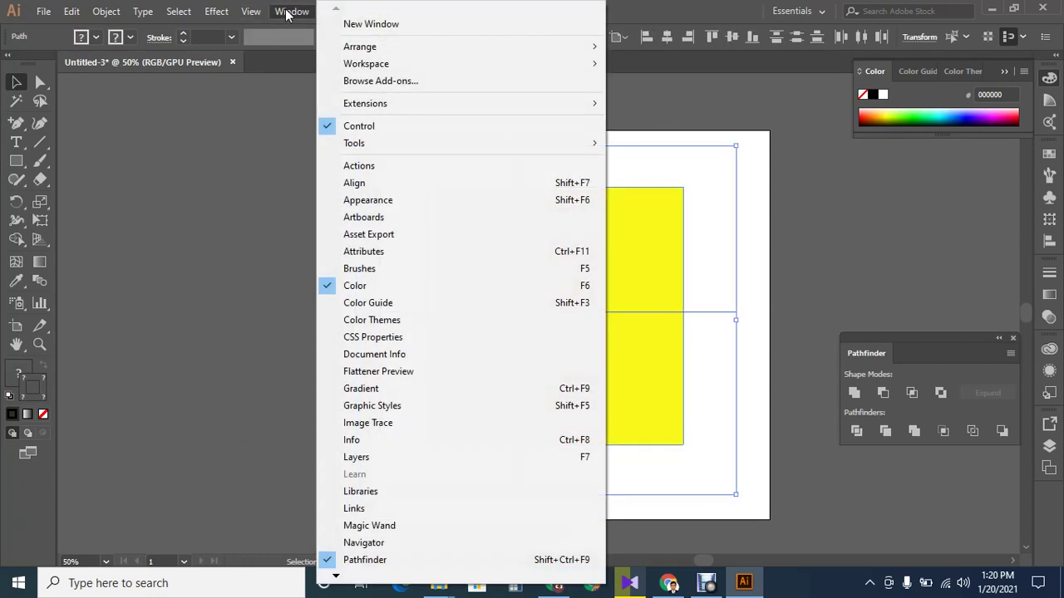
click(373, 185)
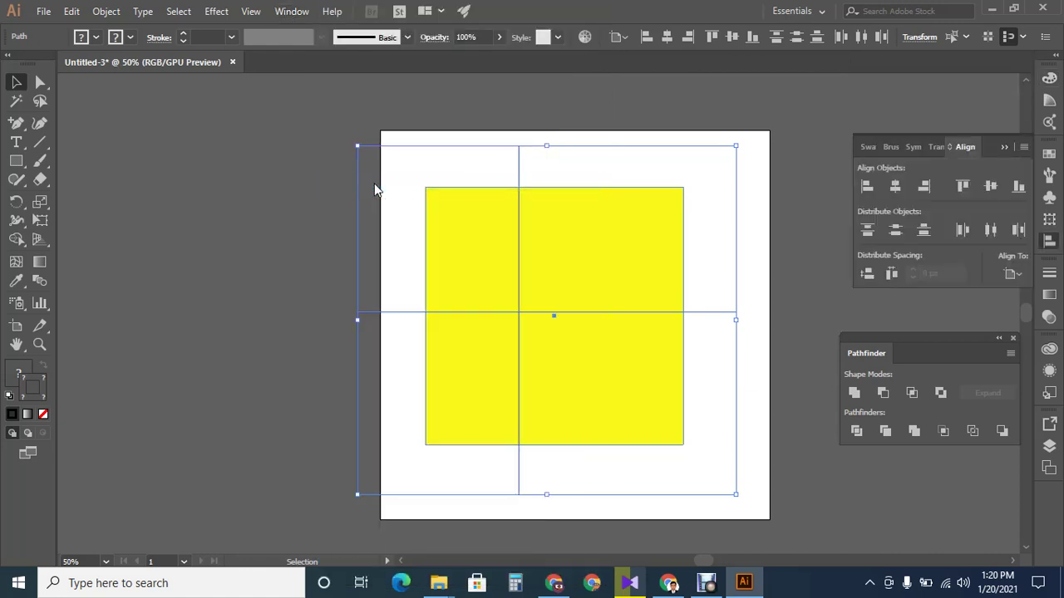
click(895, 187)
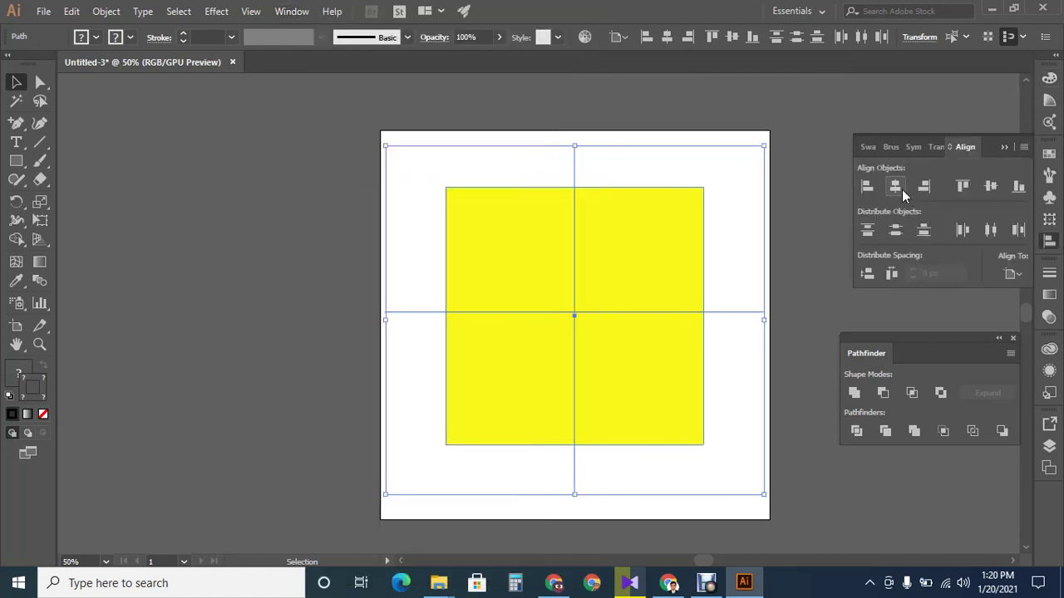
click(989, 185)
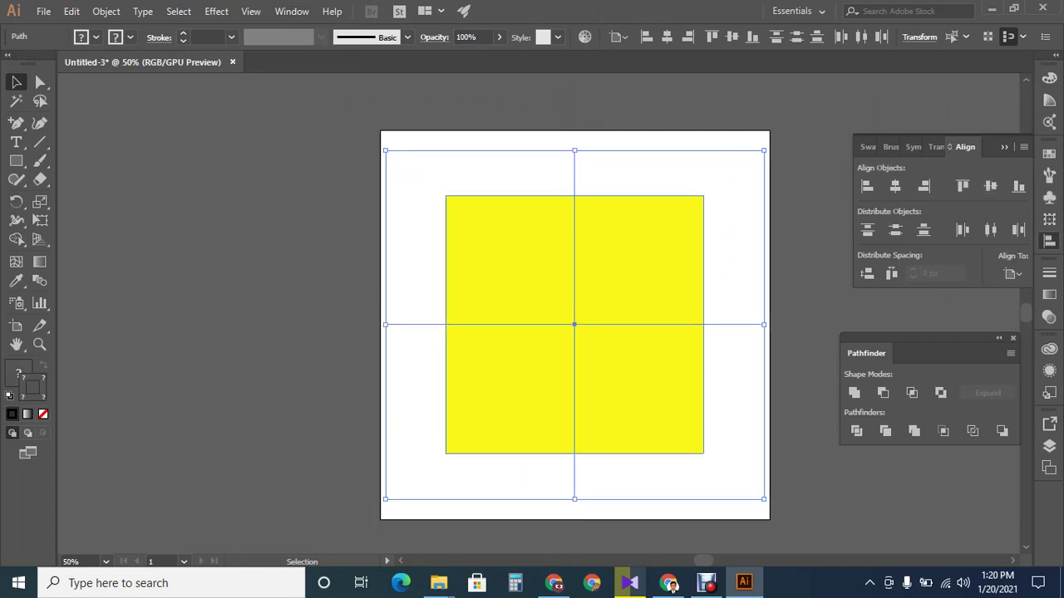
Step: Try to split the yellow square along the crossing lines with the Pathfinder Divide operation
click(304, 14)
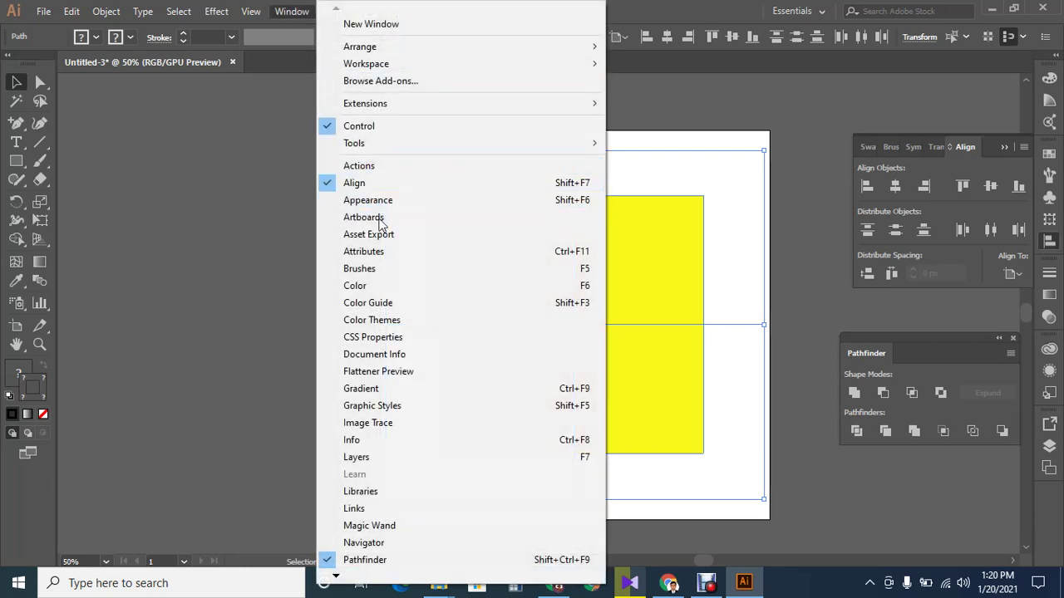
click(285, 482)
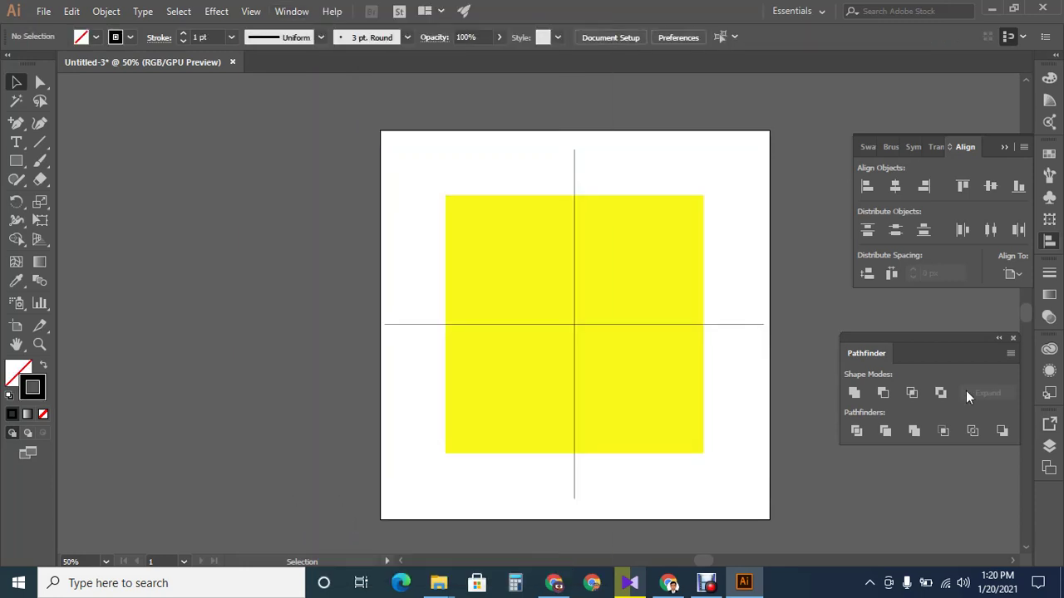
click(858, 434)
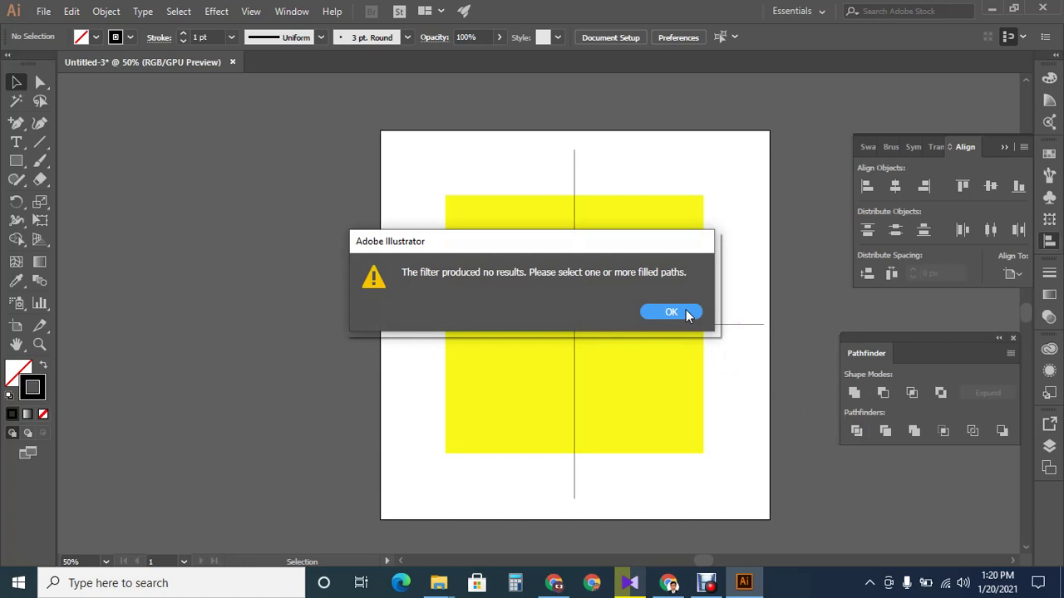
click(683, 312)
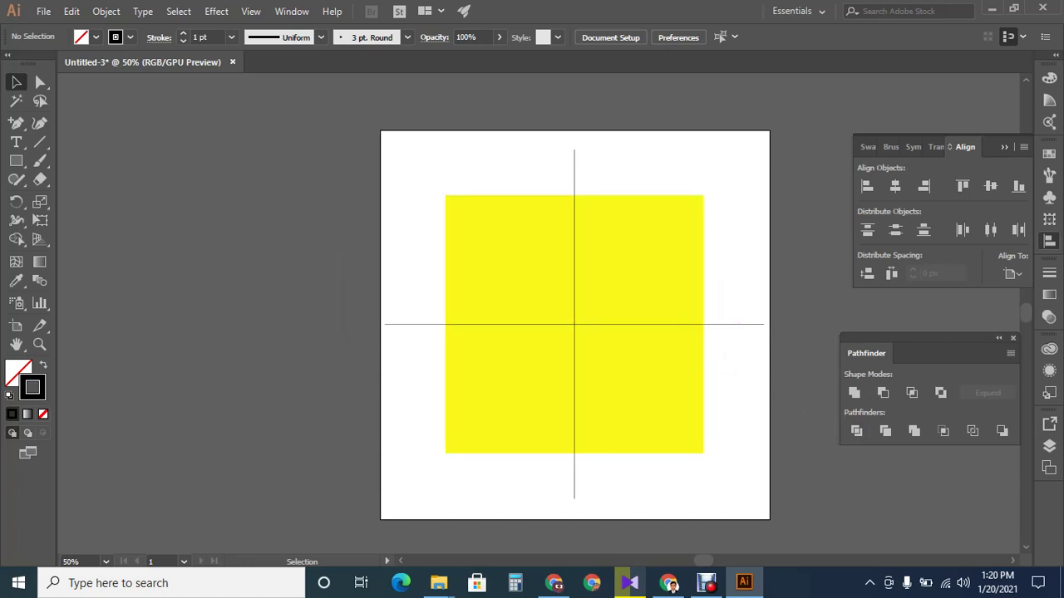
click(856, 431)
click(661, 312)
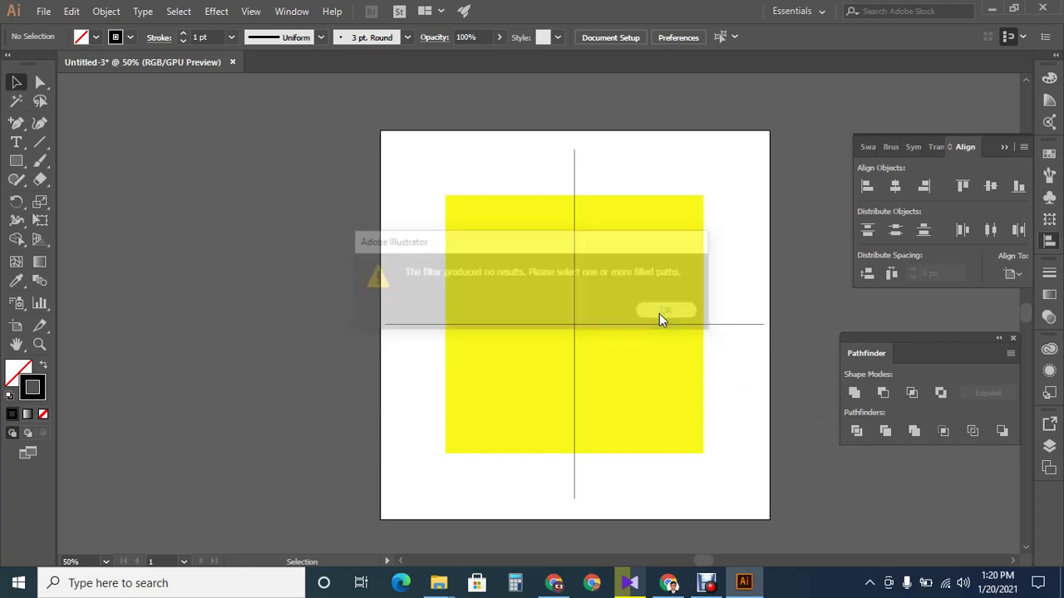
Step: Select the square together with both crossing lines, divide it into four parts with Pathfinder Divide, and deselect
key(ctrl+a)
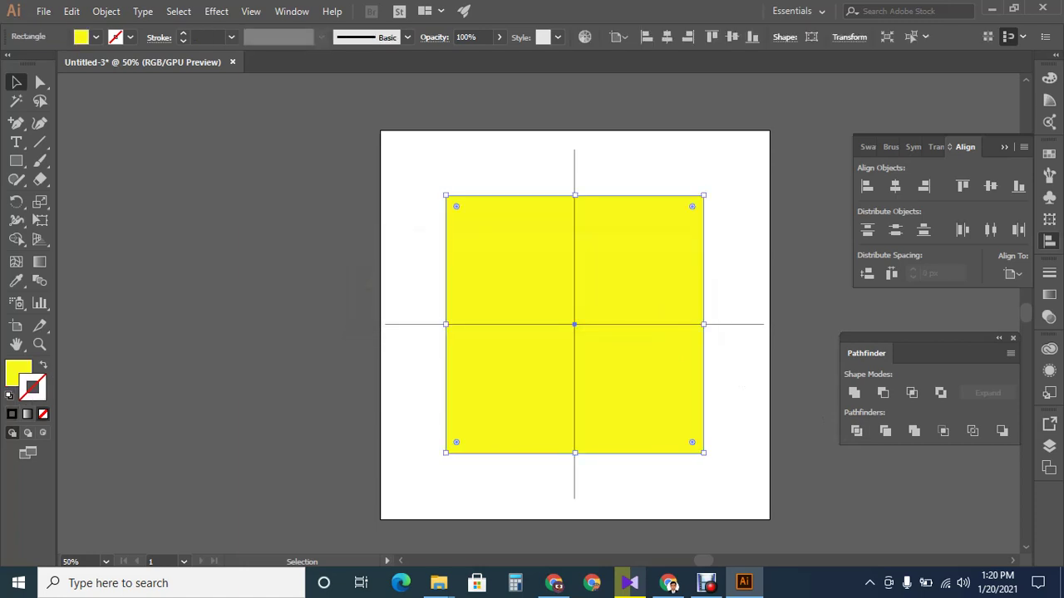
key(ctrl+shift+a)
drag(657, 146, 297, 546)
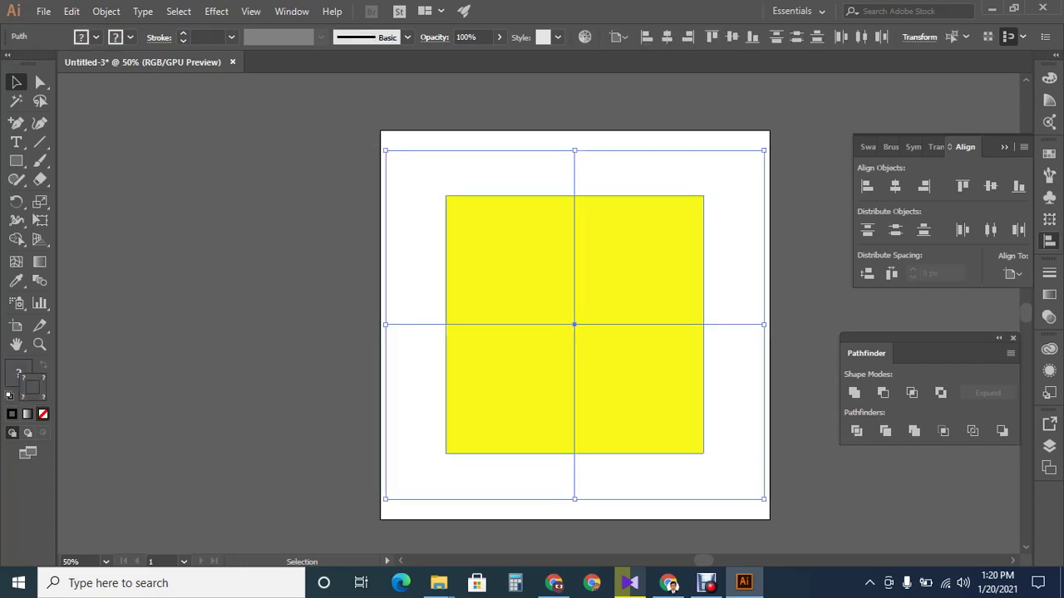
click(857, 433)
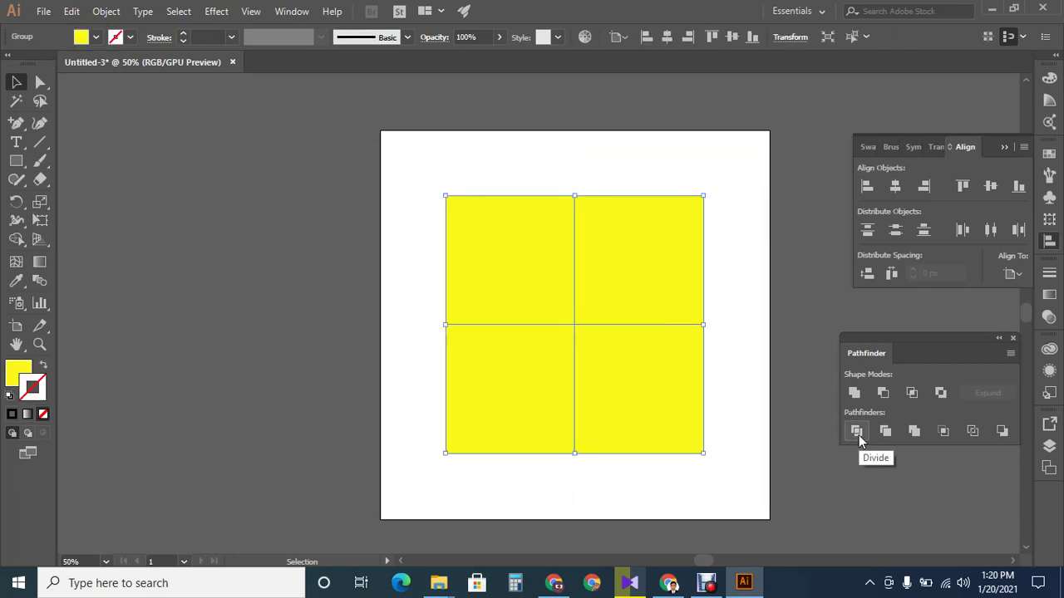
key(ctrl+shift+a)
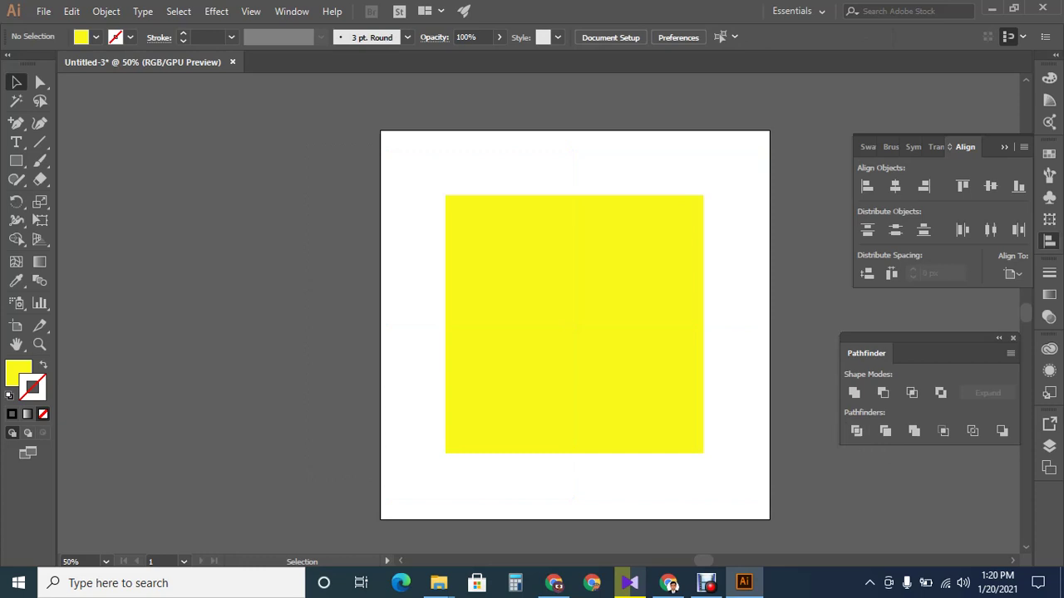
Step: Ungroup the divided yellow square into four separate quarters and clear the selection
click(617, 274)
right_click(616, 273)
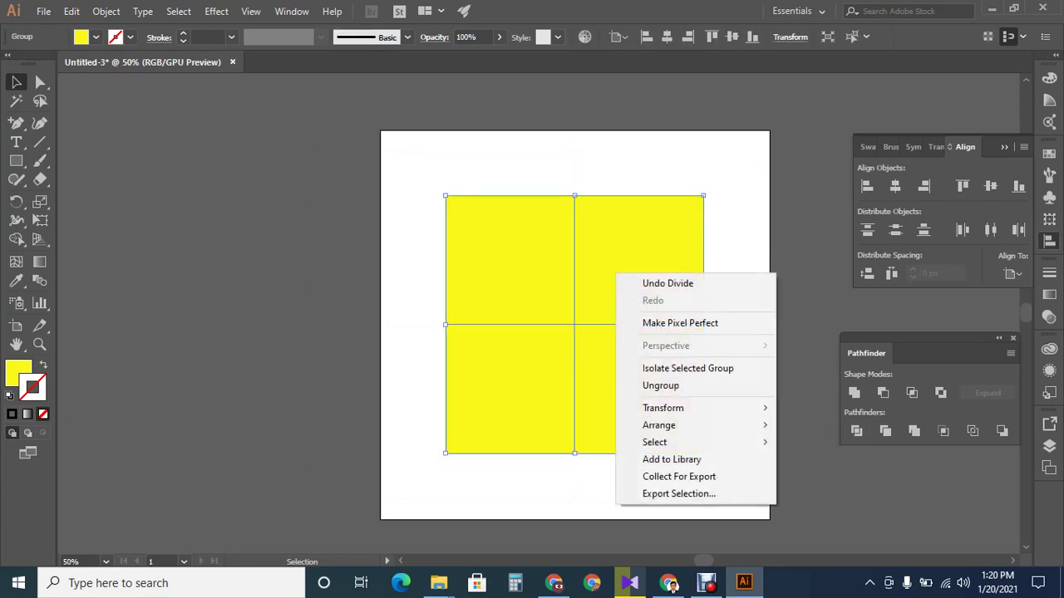
click(683, 387)
key(ctrl+shift+a)
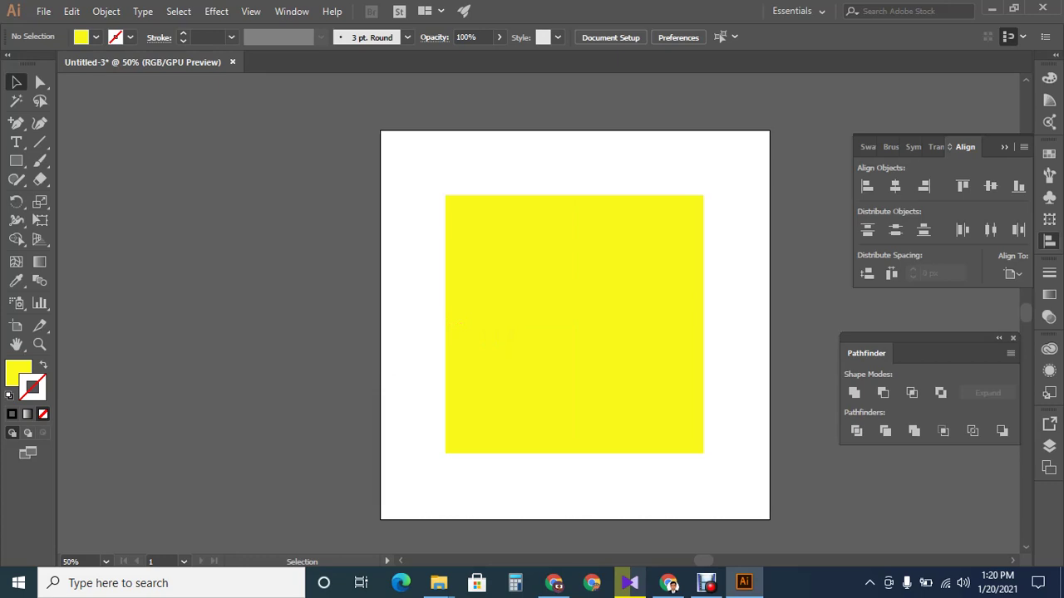
Step: Nudge the two lower quarters down and the two right-hand quarters rightward, leaving thin gaps between all four
drag(748, 413, 408, 426)
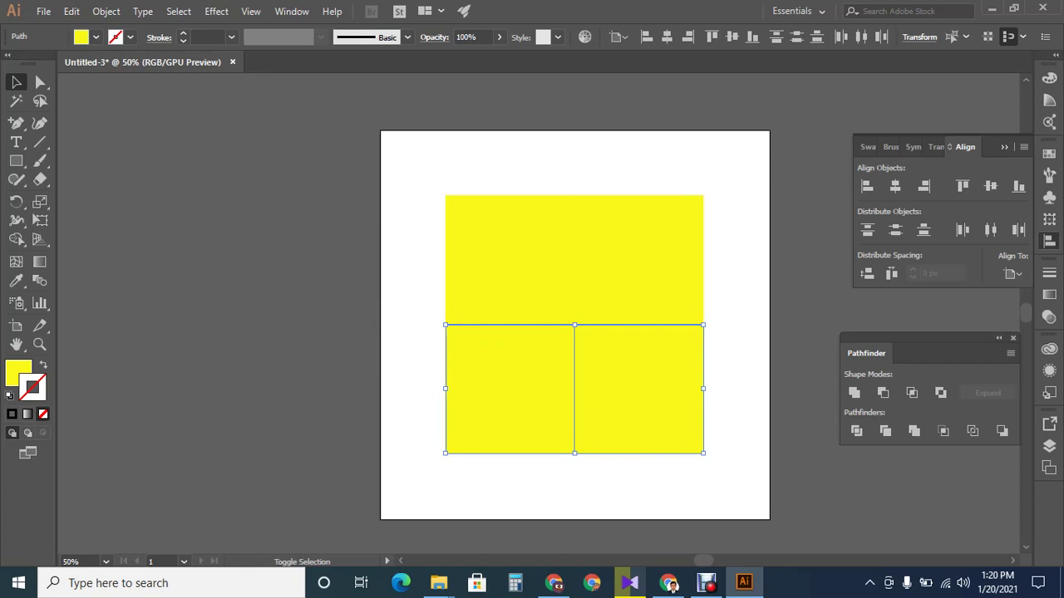
key(shift+Down)
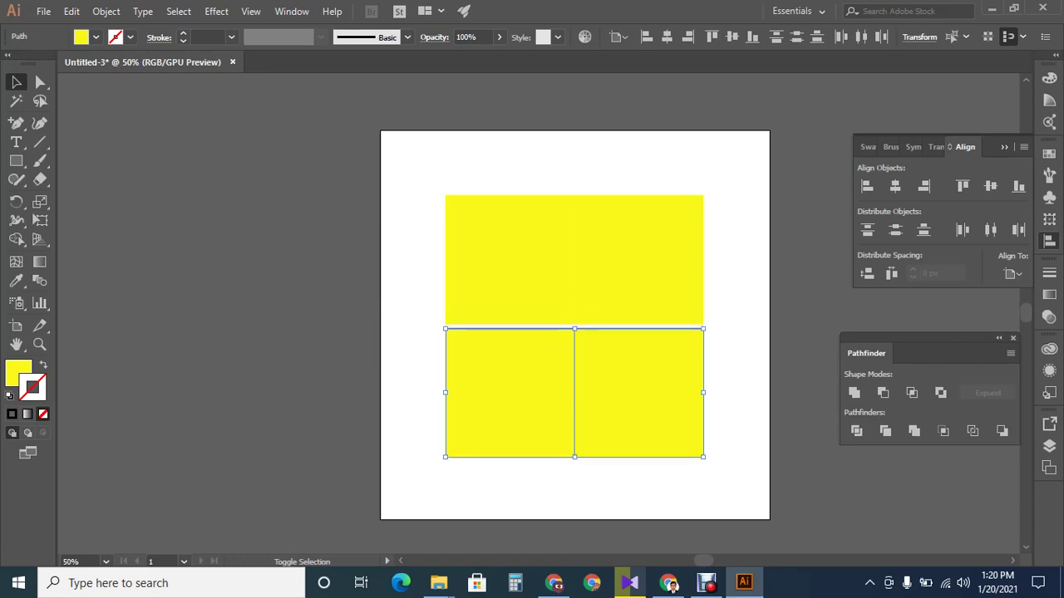
key(ctrl+shift+a)
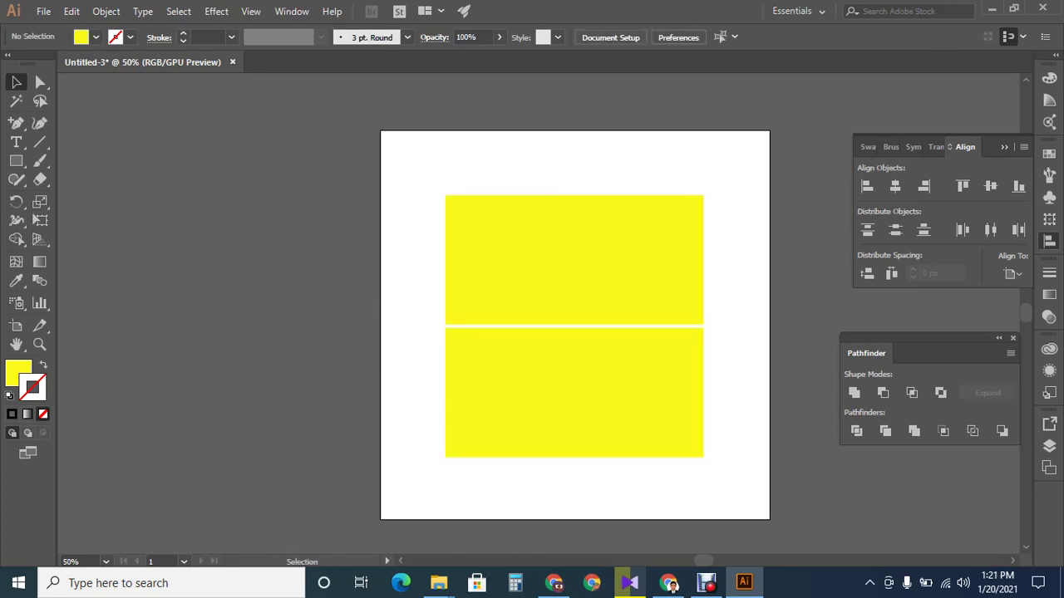
drag(640, 190, 668, 491)
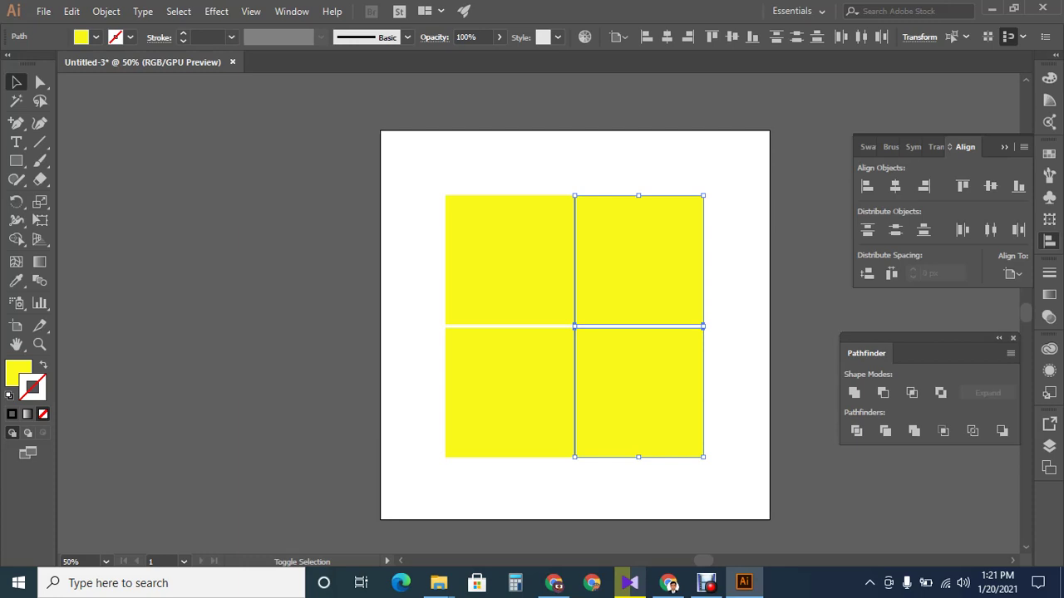
key(shift+Right)
key(ctrl+shift+a)
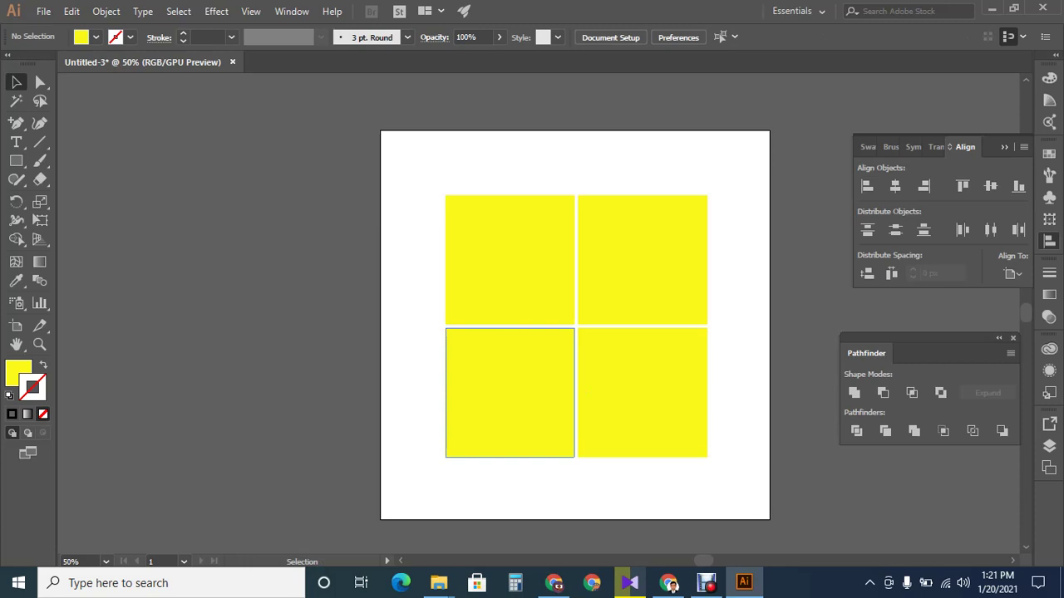
Step: Select each of the four quarters in turn to check that they are separate shapes
click(509, 392)
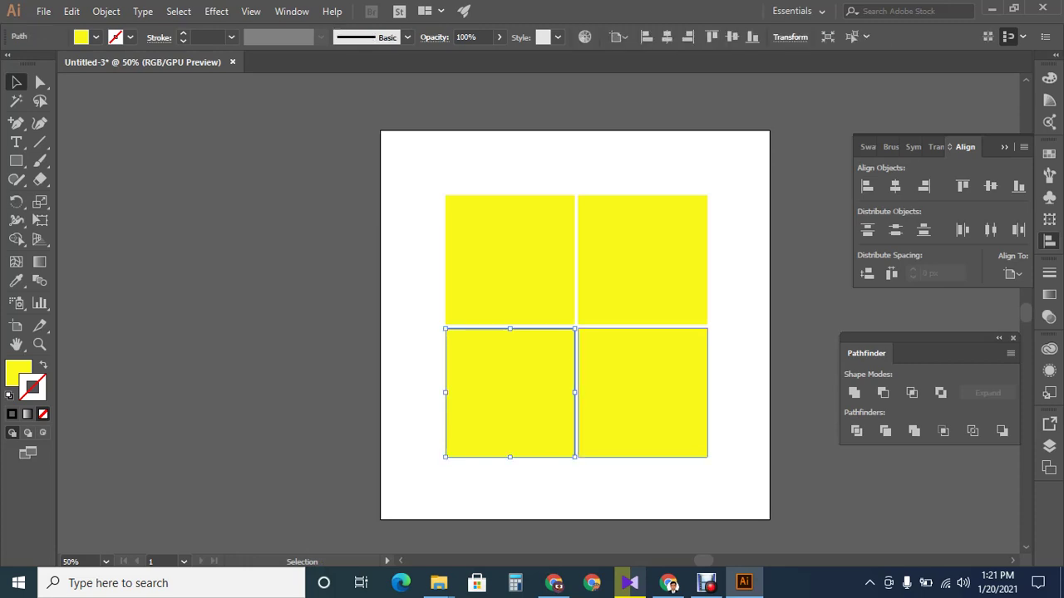
click(643, 392)
click(642, 259)
click(509, 259)
Step: Round only the outer bottom corner of each lower quarter to the maximum 331 px radius, forming a half-circle base
click(510, 393)
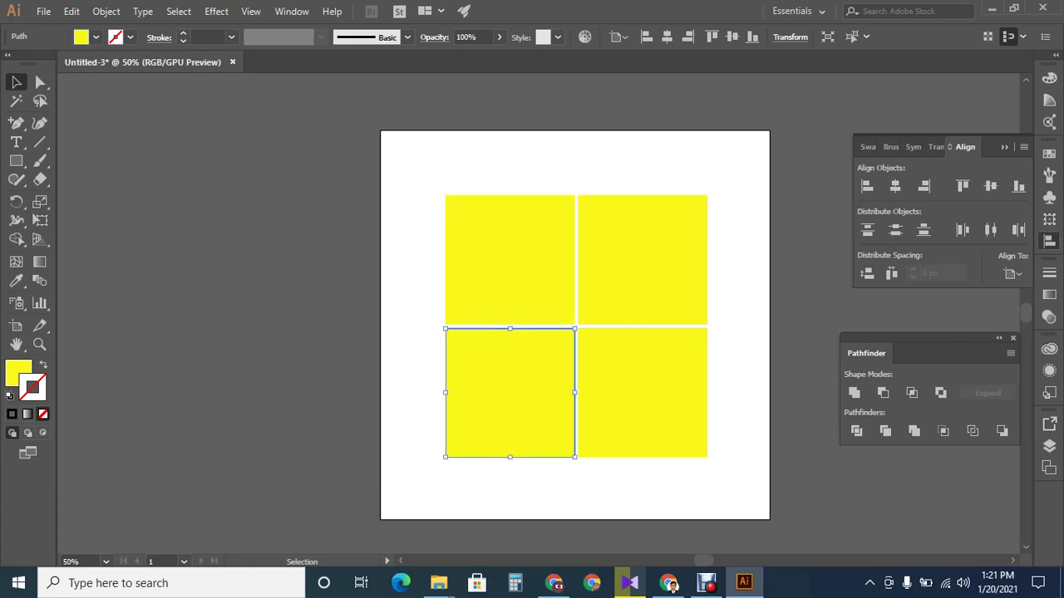
click(41, 82)
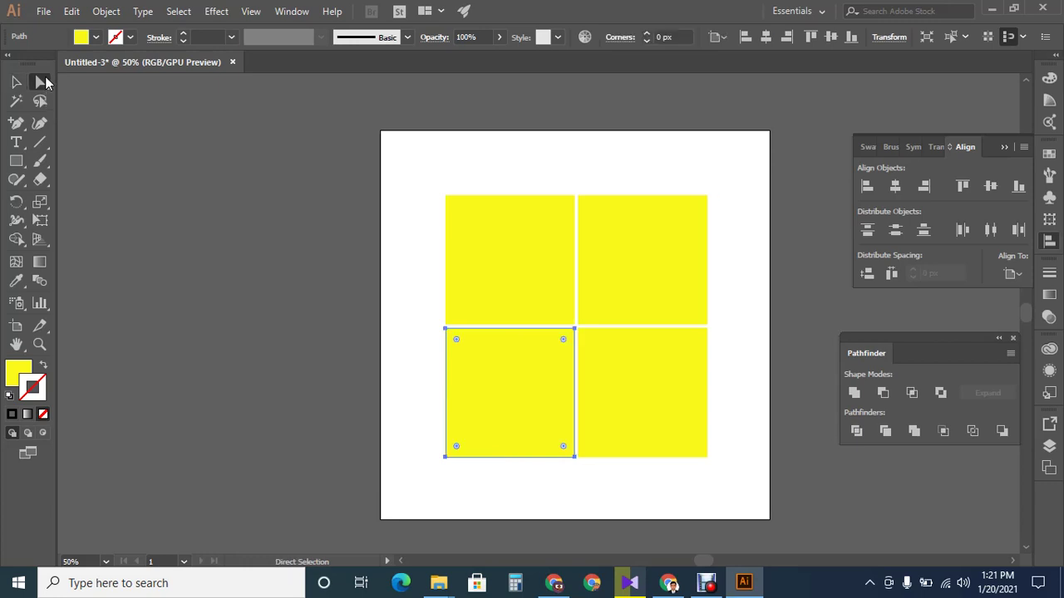
drag(456, 446, 511, 392)
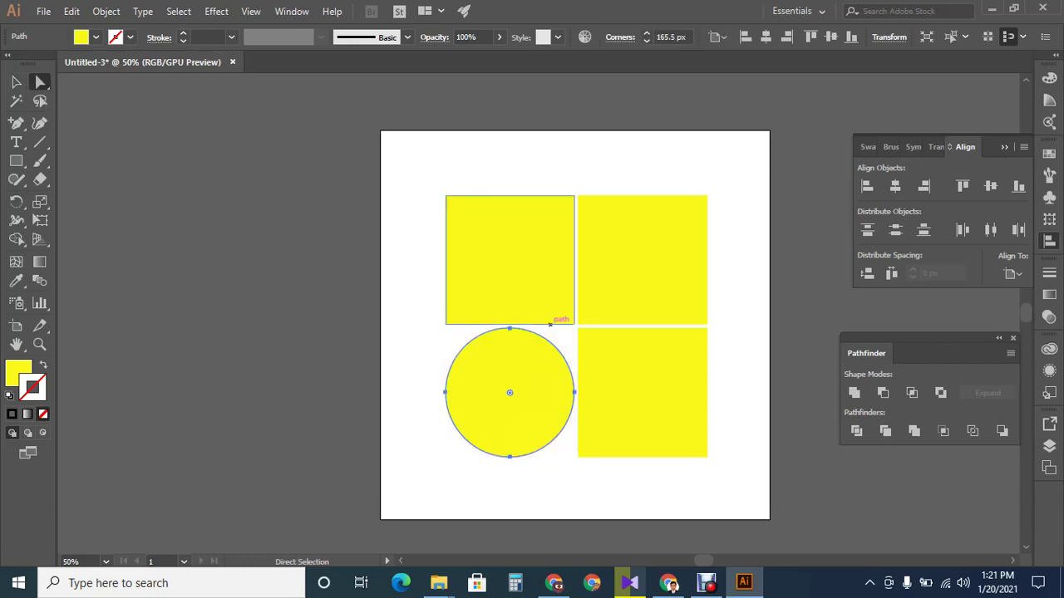
key(ctrl+z)
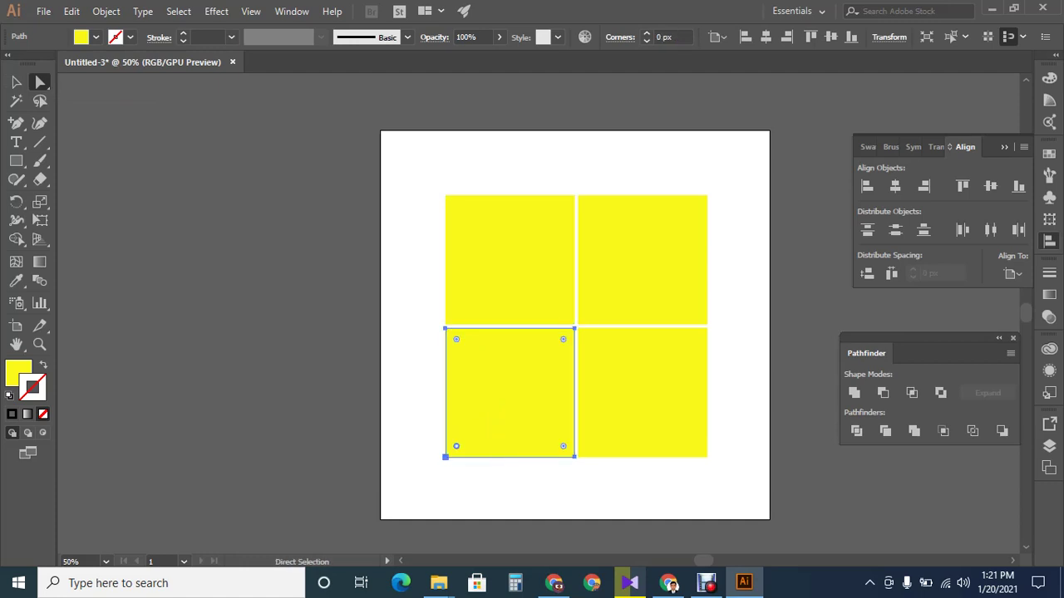
drag(455, 446, 563, 339)
click(615, 365)
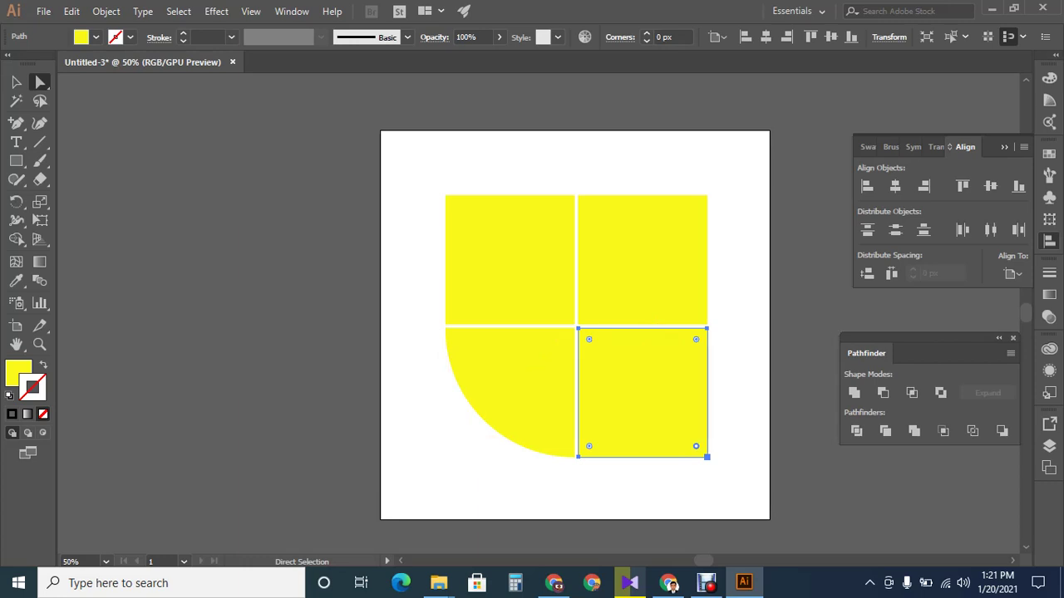
drag(696, 446, 573, 306)
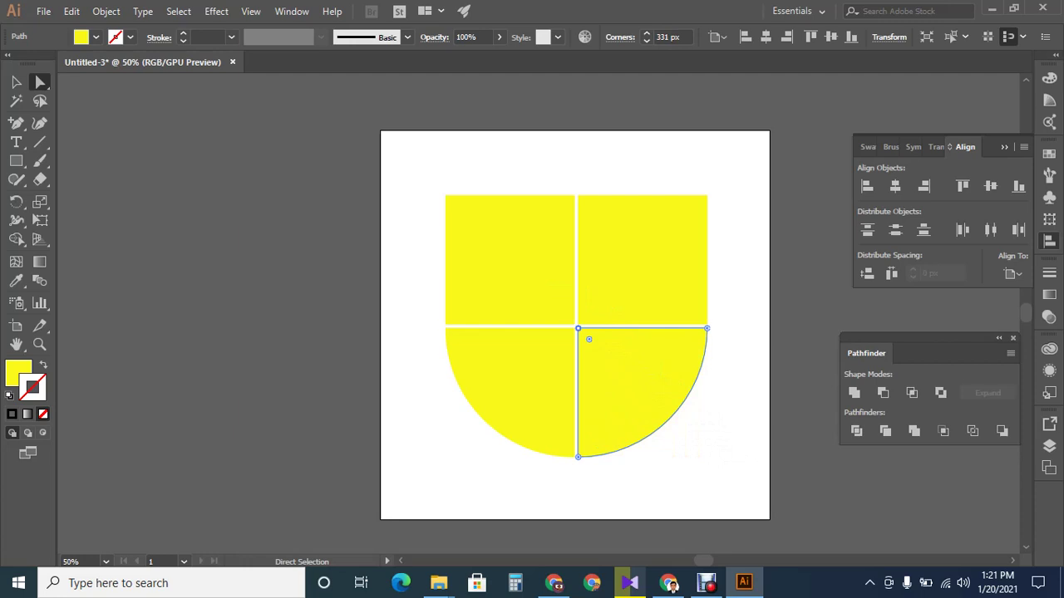
Step: Round the inner top corner of each upper quarter to the maximum 331 px radius to form two petals, and deselect
click(568, 307)
drag(563, 206, 454, 311)
click(640, 258)
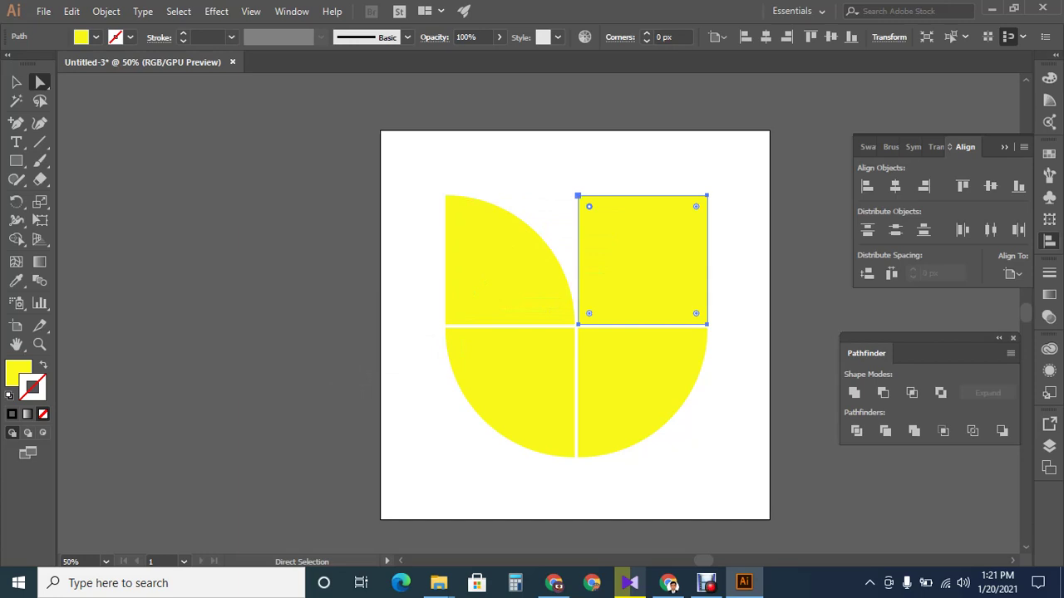
drag(588, 206, 706, 325)
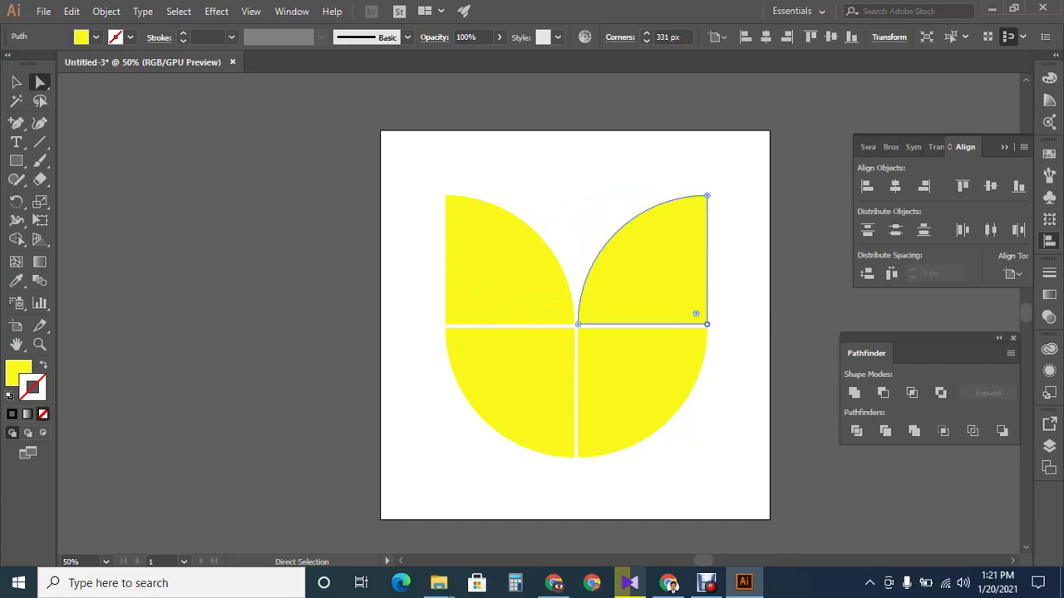
click(16, 81)
key(ctrl+shift+a)
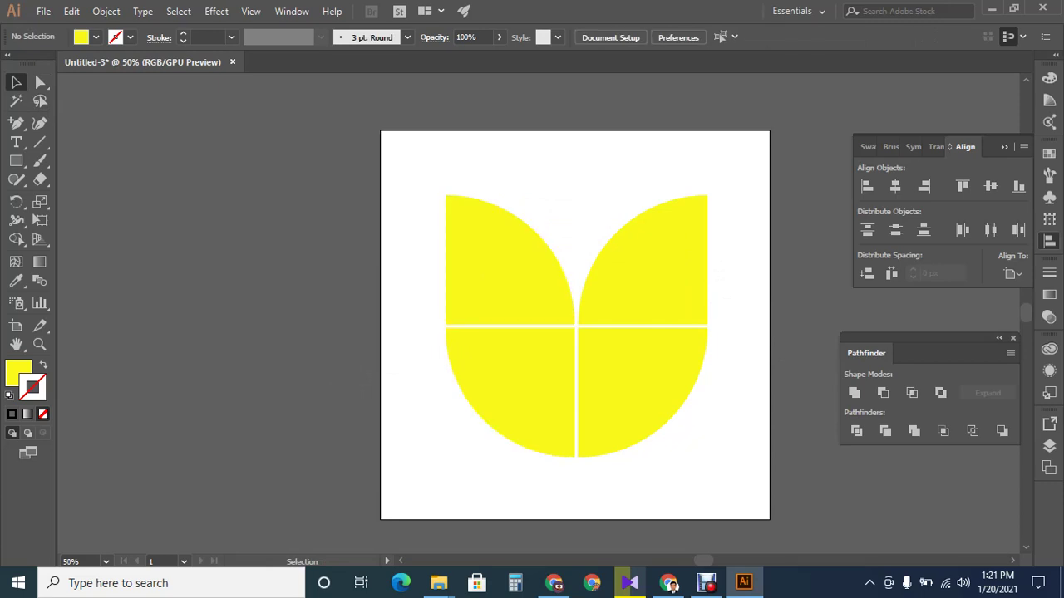
Step: Change the upper-left petal's fill to a warmer yellow, f7e21c
click(499, 266)
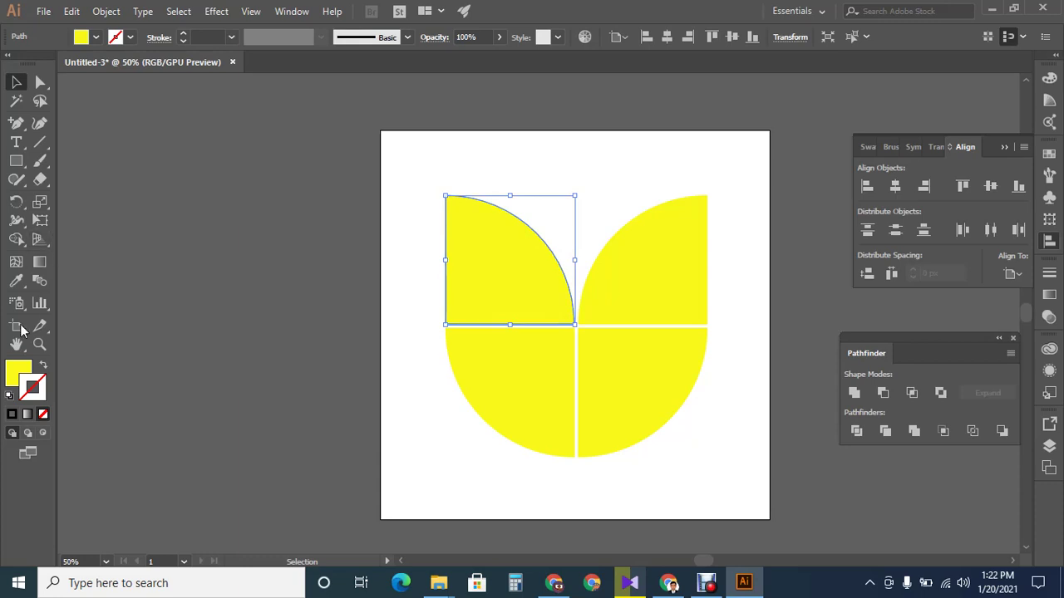
double_click(18, 373)
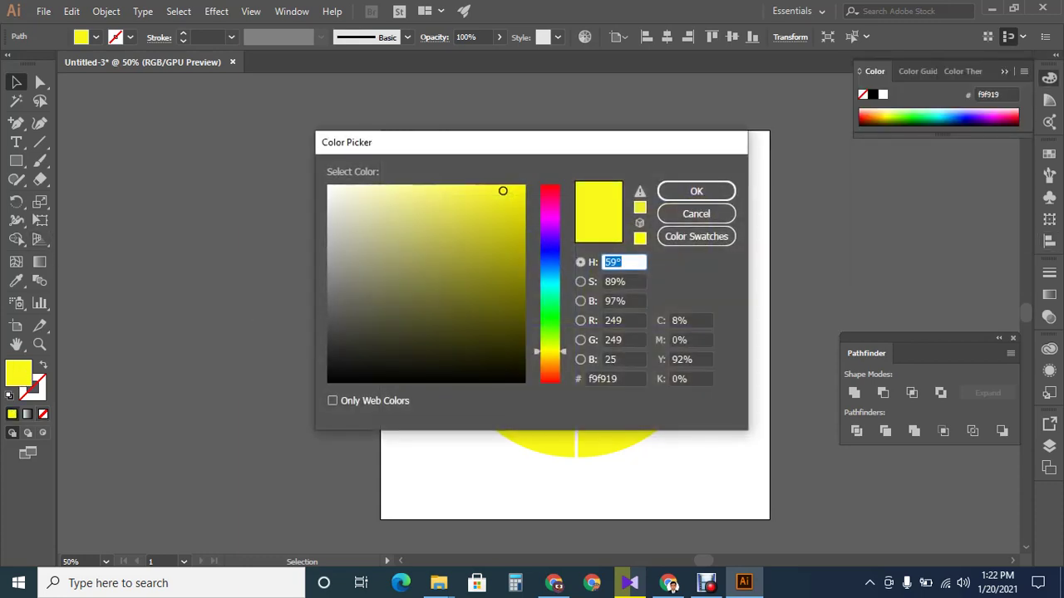
click(552, 354)
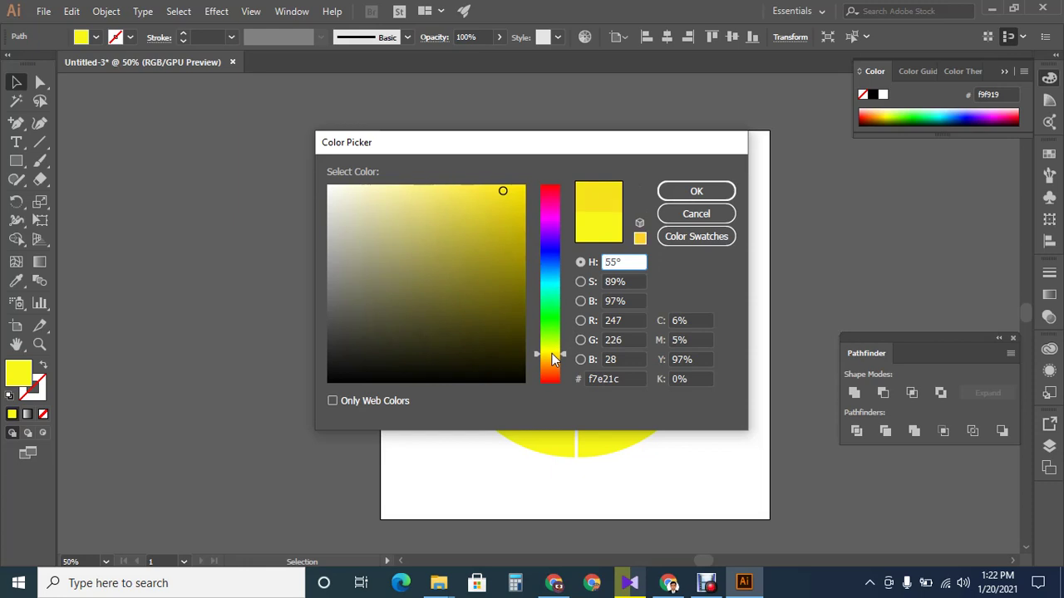
click(691, 193)
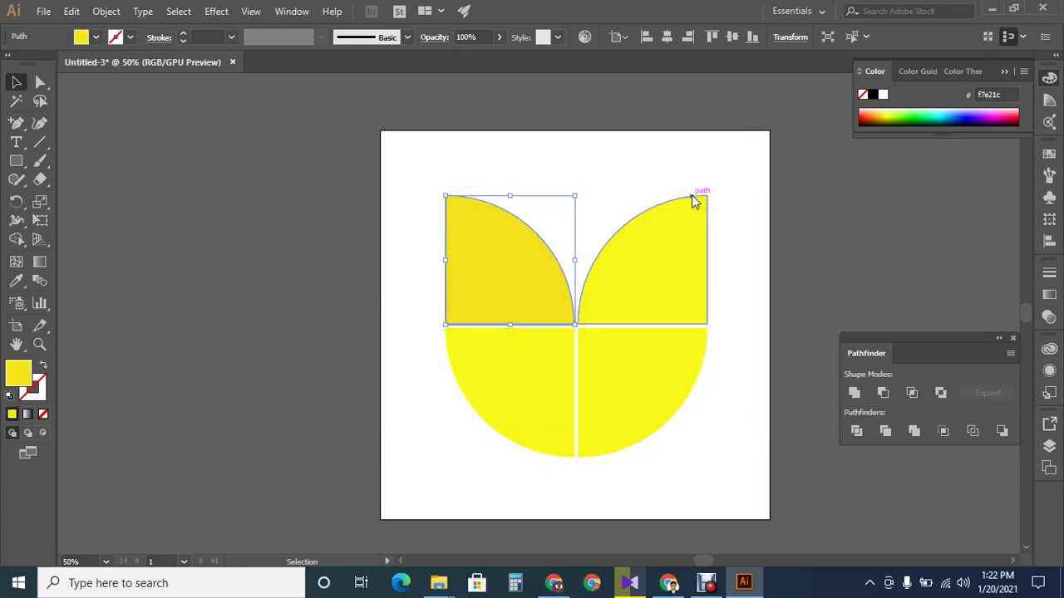
click(689, 184)
Step: Change the upper-right petal's fill to pink, f249b1, and deselect it
click(657, 266)
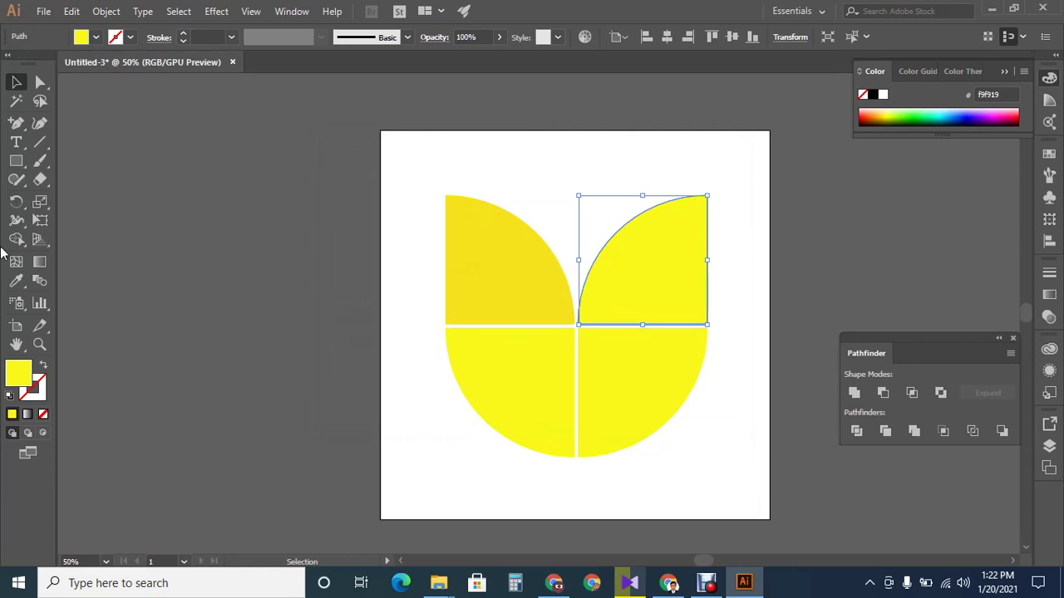
double_click(25, 371)
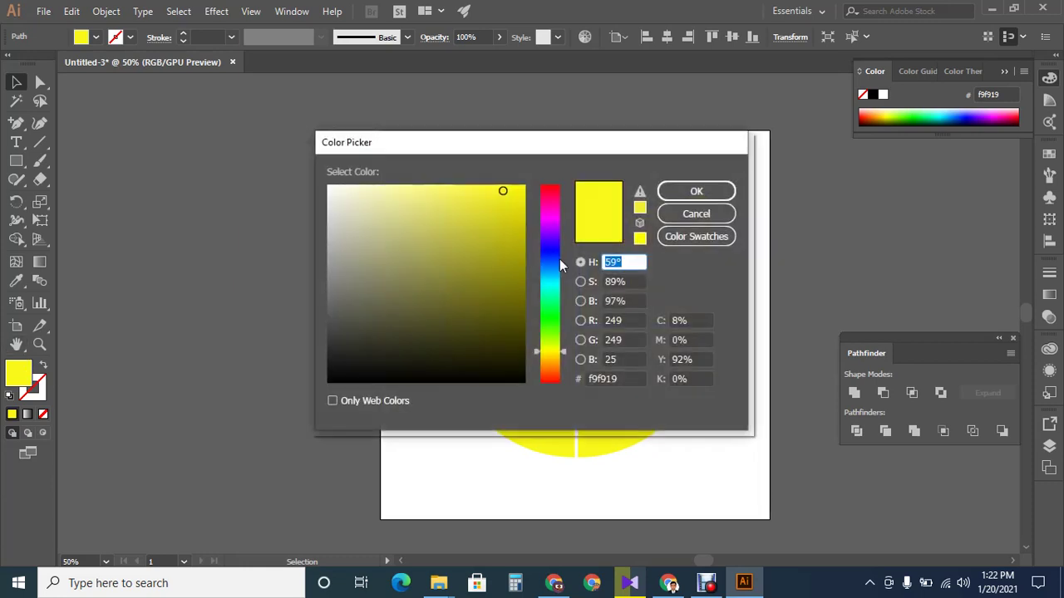
mouse_move(553, 221)
mouse_down()
mouse_move(544, 205)
mouse_move(465, 194)
mouse_up()
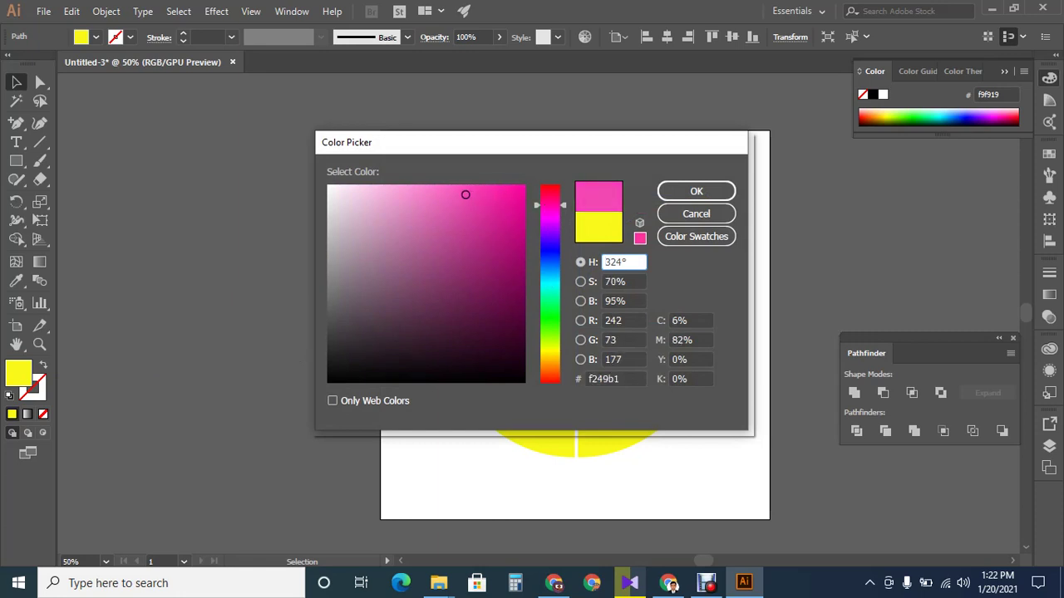
click(708, 193)
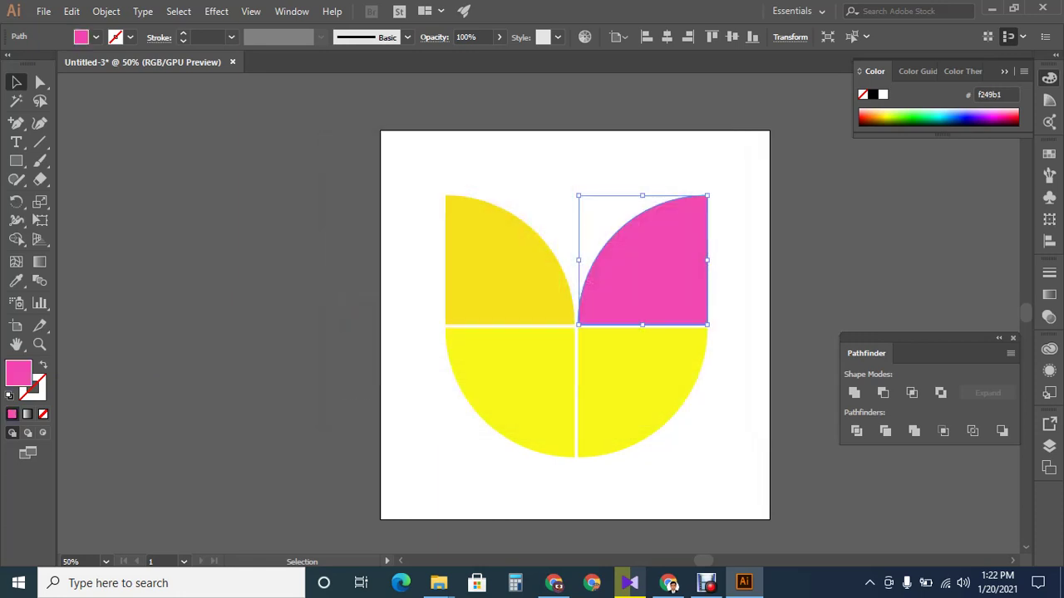
click(731, 266)
Step: Change the lower-right quarter's fill to dark purple, 570660, and deselect it
click(640, 390)
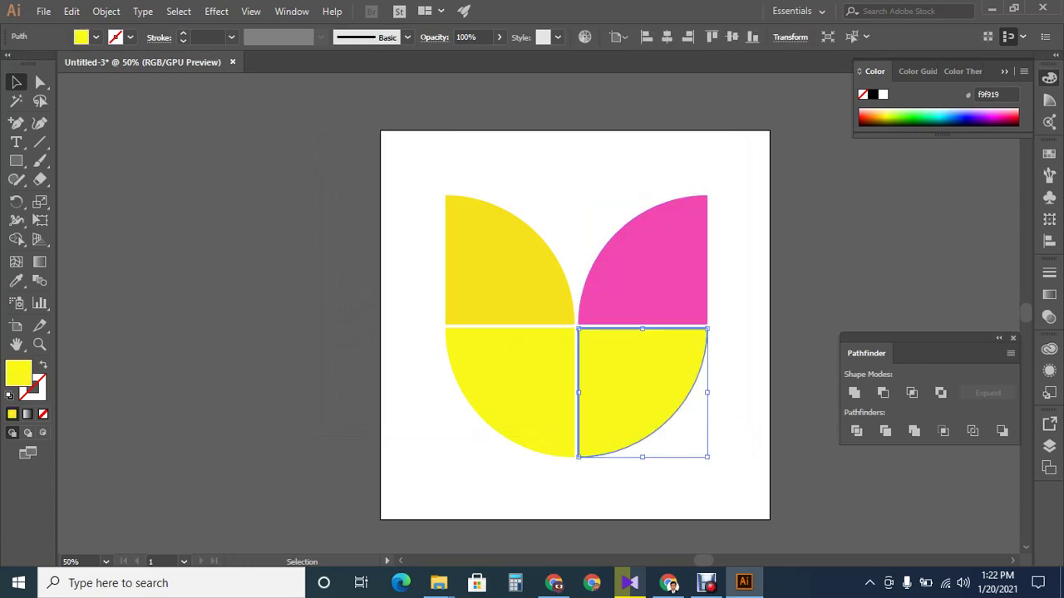
double_click(11, 384)
click(549, 214)
mouse_move(547, 212)
mouse_down()
mouse_move(547, 221)
mouse_move(516, 198)
mouse_up()
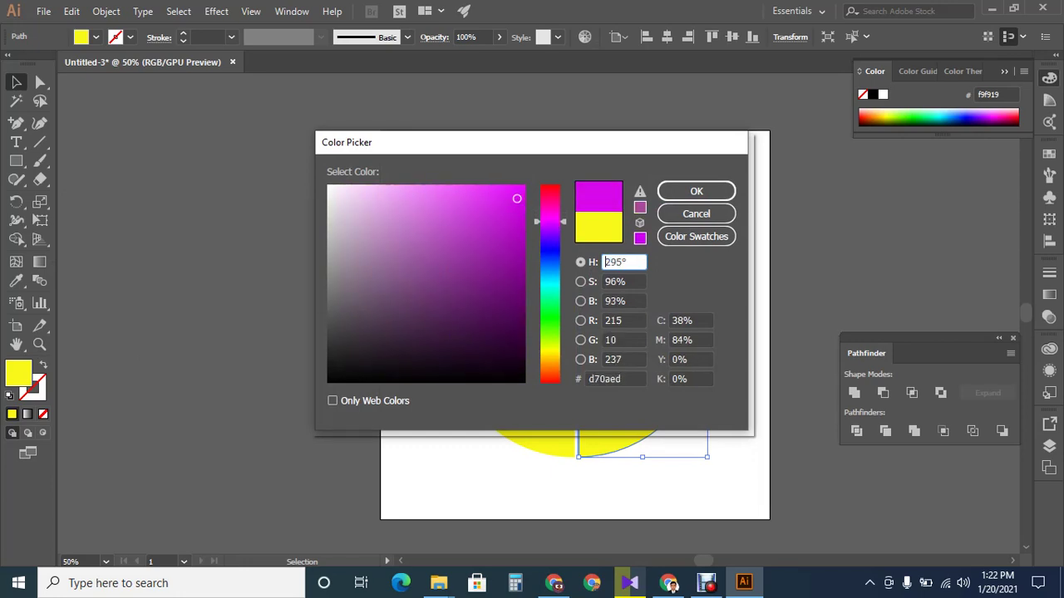
drag(517, 199, 513, 309)
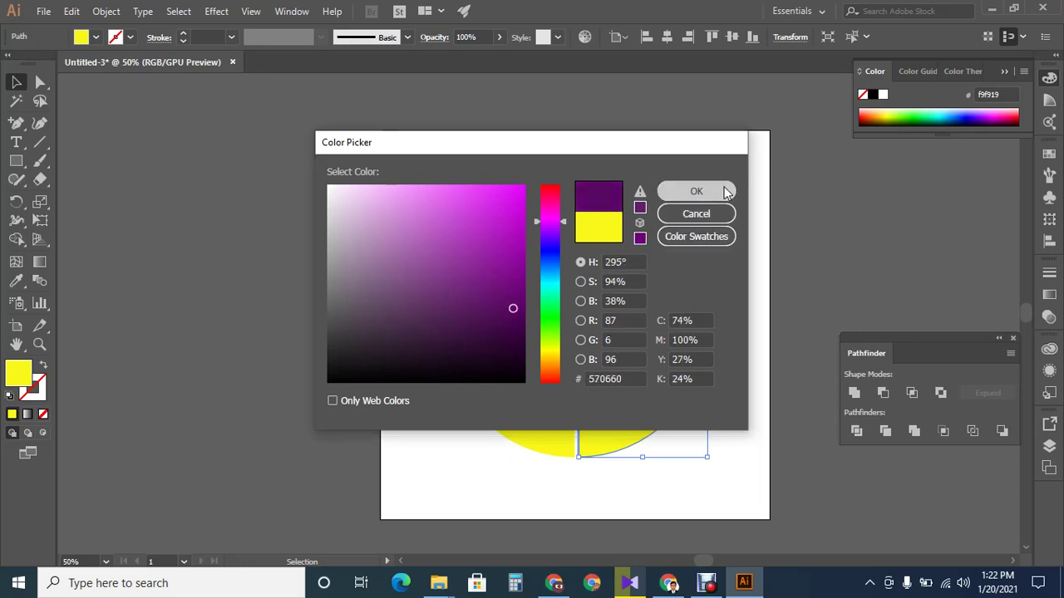
click(721, 197)
key(ctrl+shift+a)
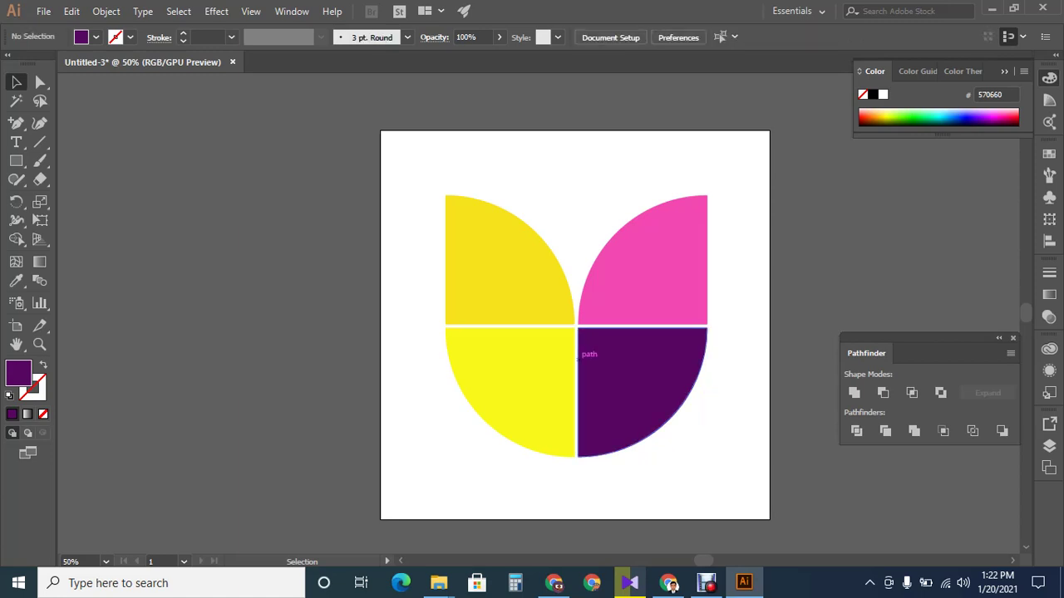
Step: Change the lower-left quarter's fill to golden orange, edb80f, and deselect it
click(507, 390)
double_click(19, 373)
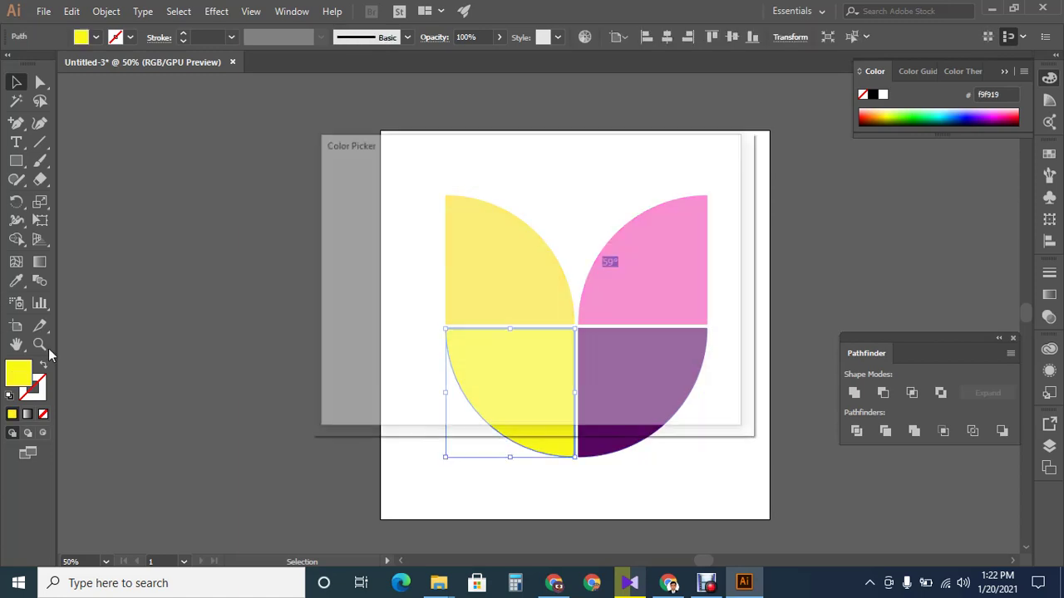
drag(551, 354, 553, 359)
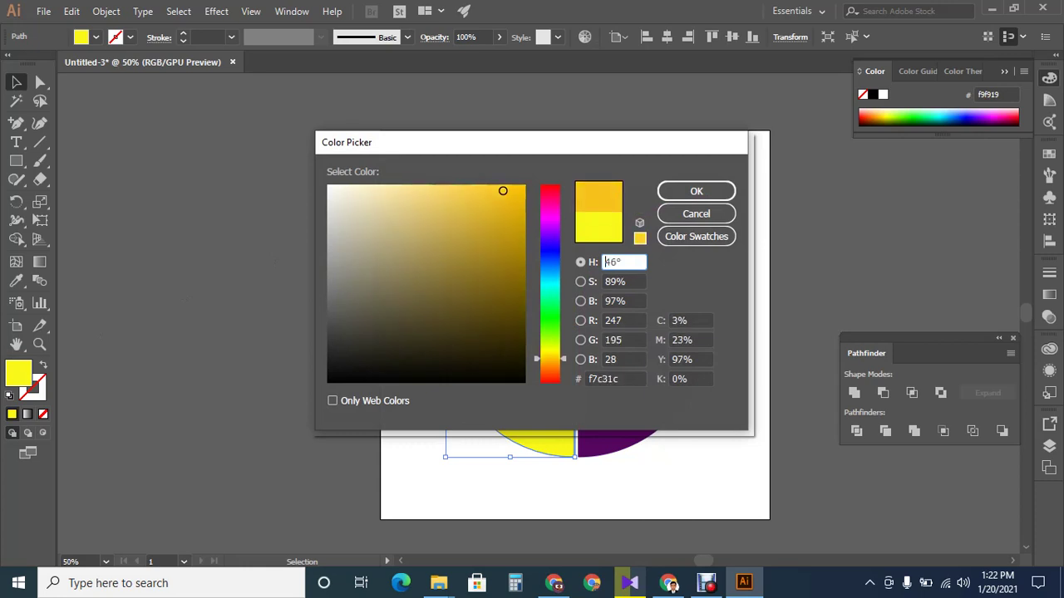
drag(503, 192, 512, 199)
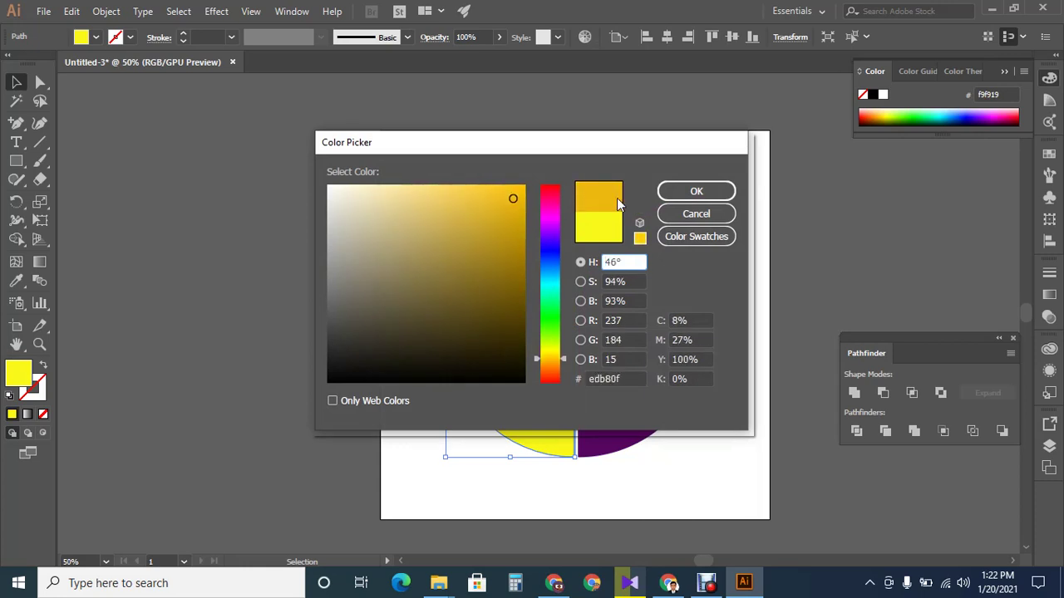
click(665, 191)
click(666, 196)
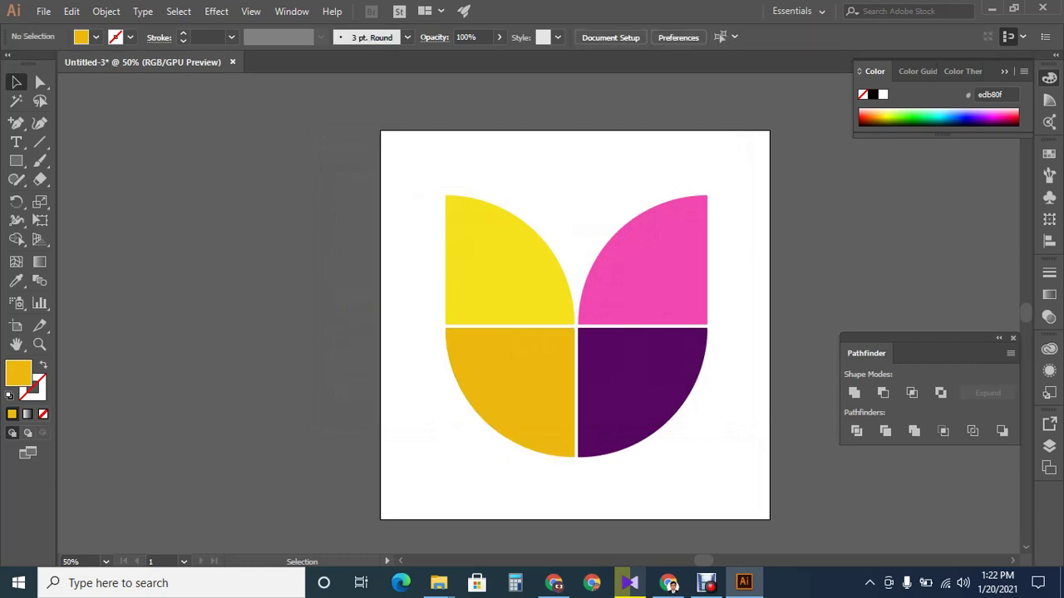
Step: Select all four coloured shapes and stretch them downward together, keeping their width, to make the design taller
drag(422, 138, 720, 454)
scroll(574, 376, down, 3)
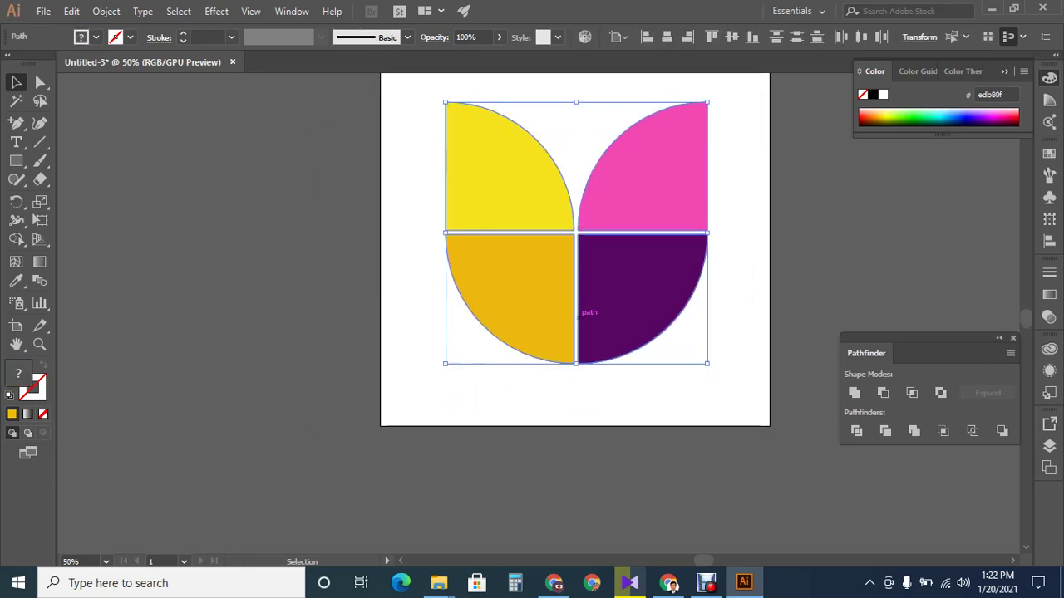
drag(575, 362, 575, 397)
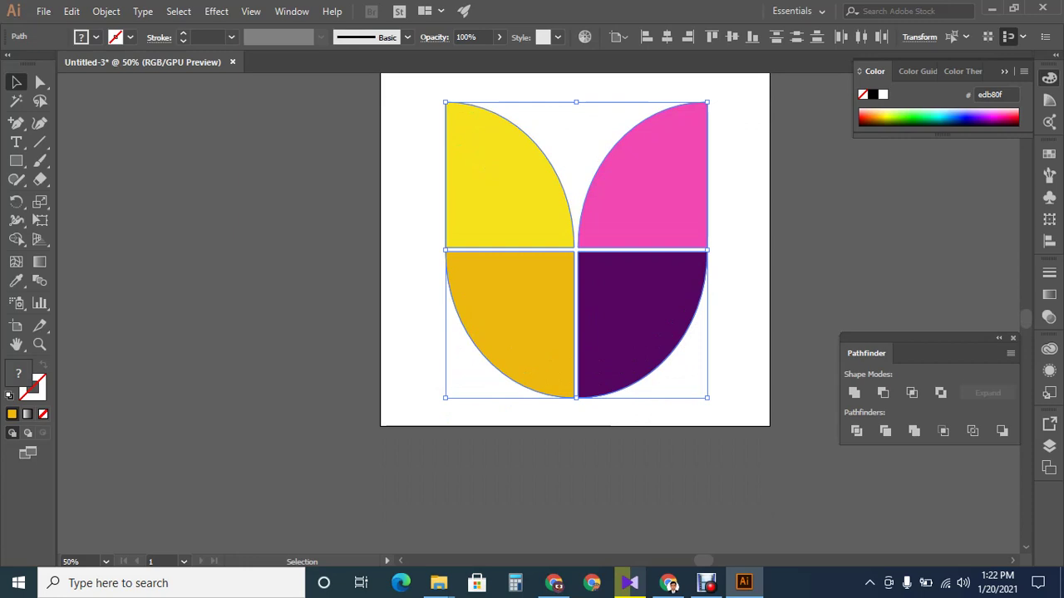
Step: Group the four coloured tulip shapes into one object
key(ctrl+shift+a)
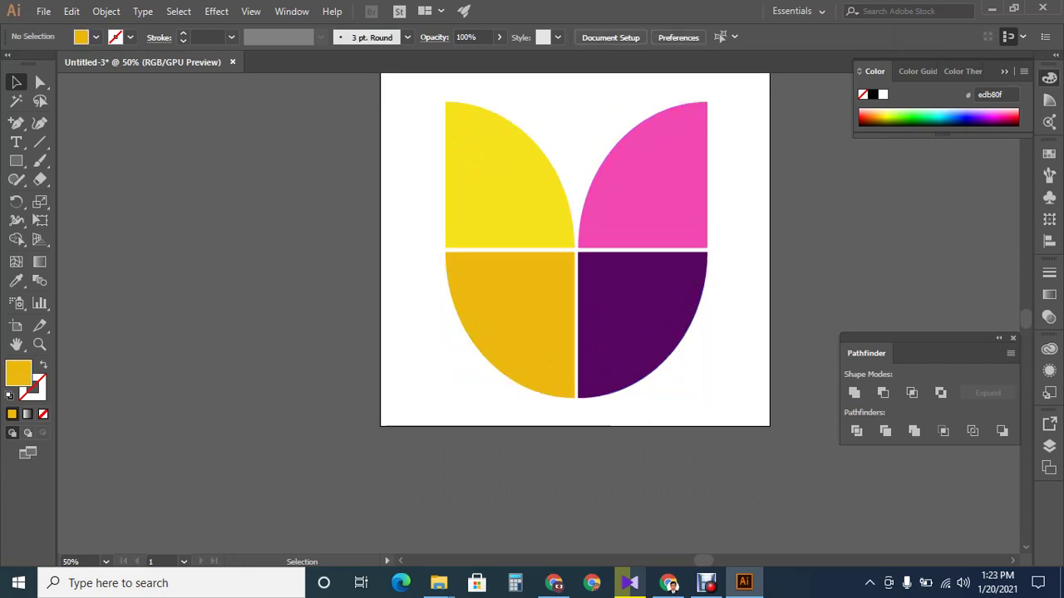
scroll(575, 279, up, 2)
drag(434, 138, 715, 461)
key(a)
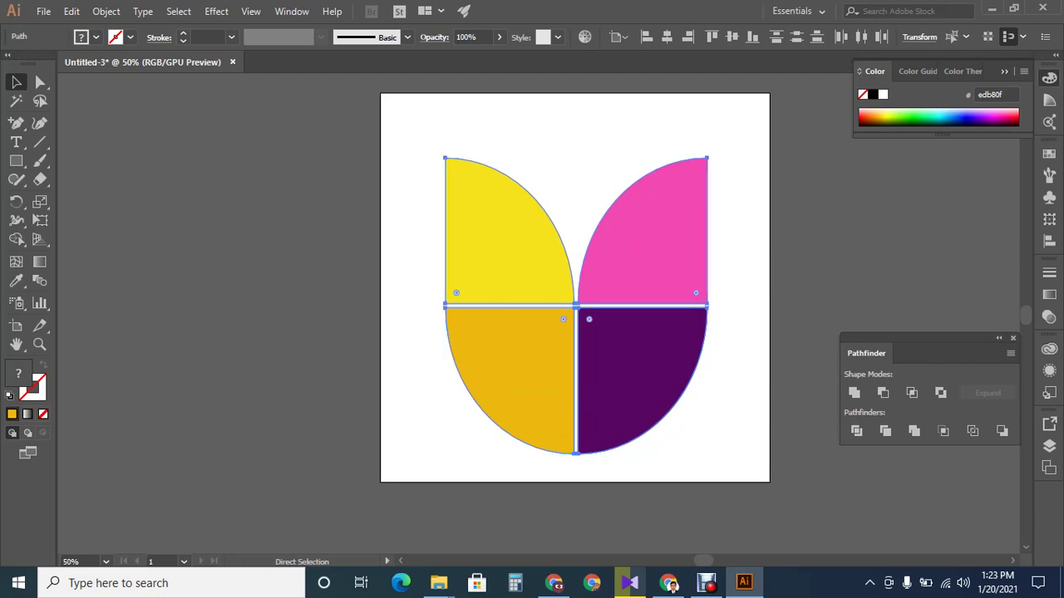
key(ctrl+g)
key(v)
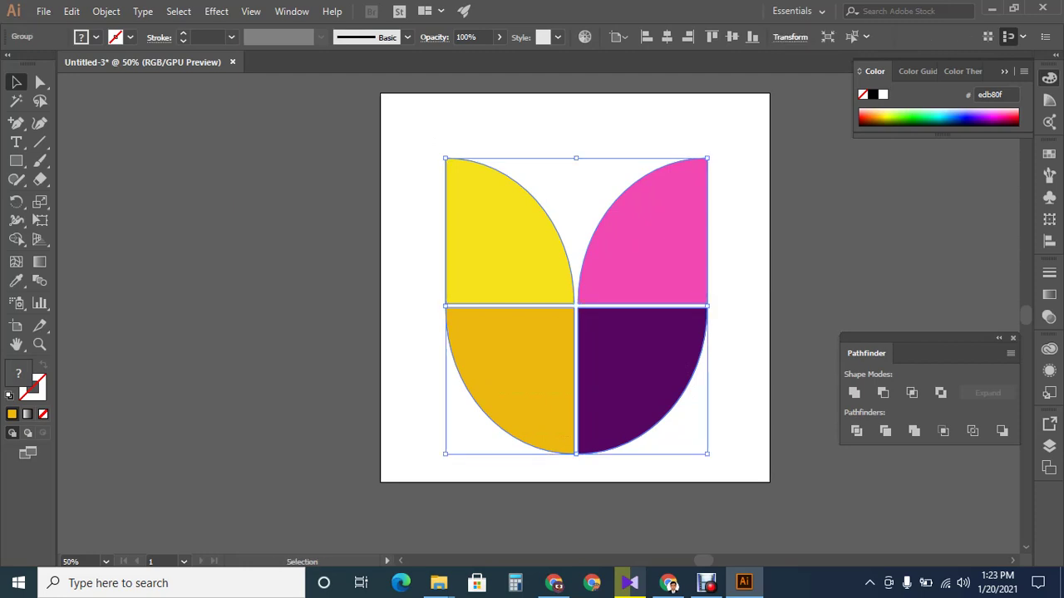
Step: Scale the tulip group down proportionally, move it to the upper middle of the artboard, and deselect it
drag(704, 157, 706, 214)
drag(577, 308, 488, 260)
key(ctrl+shift+a)
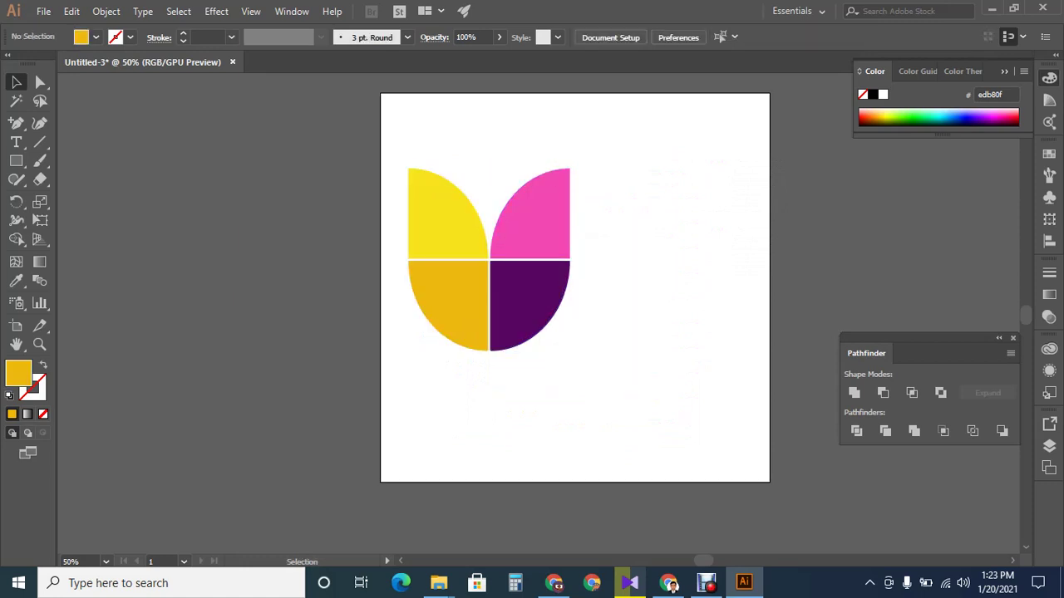
drag(536, 287, 632, 283)
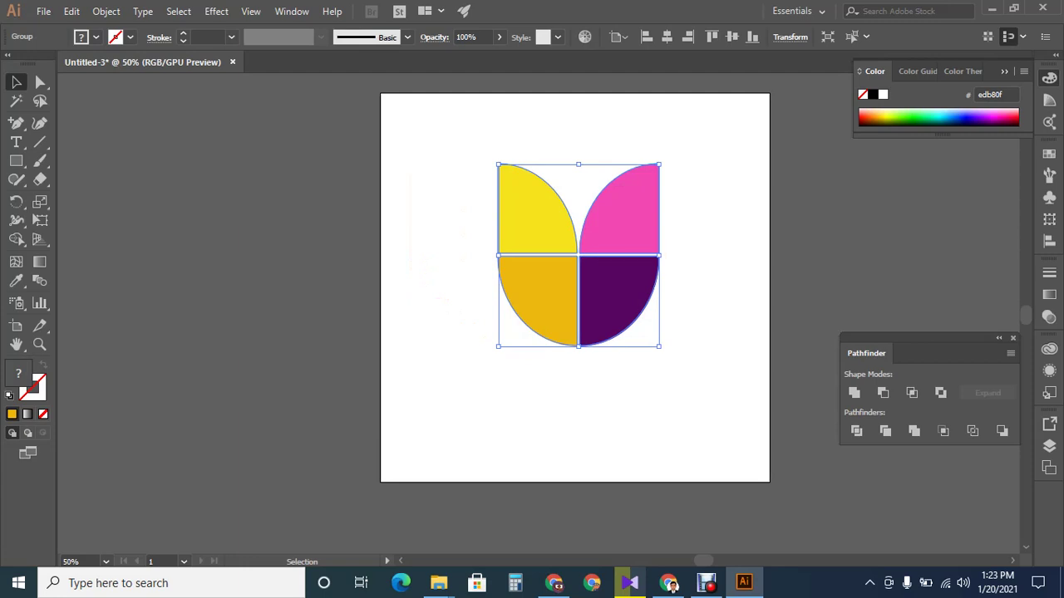
key(ctrl+shift+a)
Step: Select the tulip group and show the full Align options with Align to Artboard as the reference
key(ctrl+a)
click(296, 11)
click(355, 182)
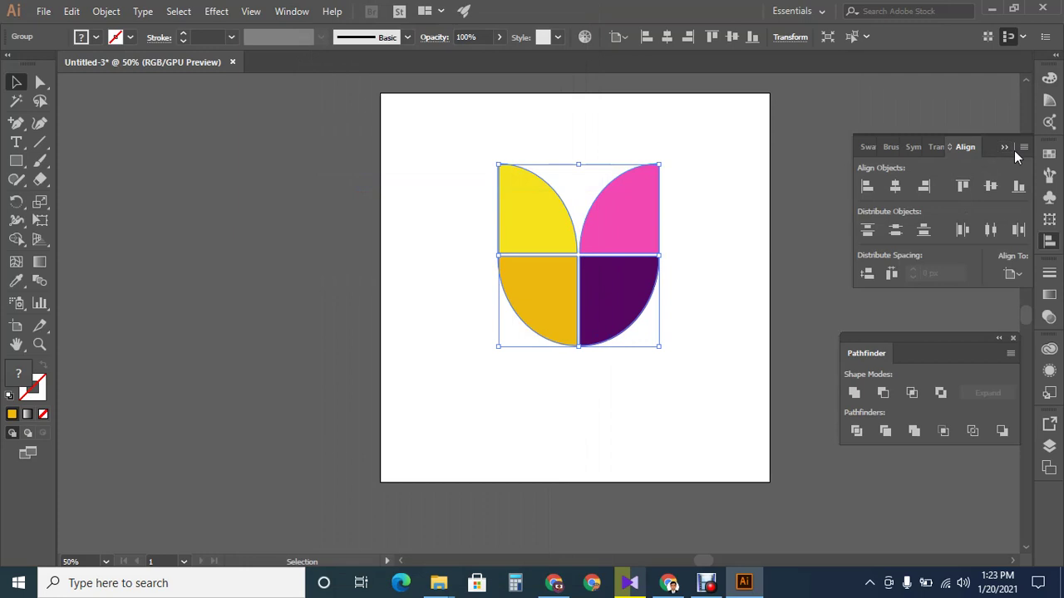
click(1022, 147)
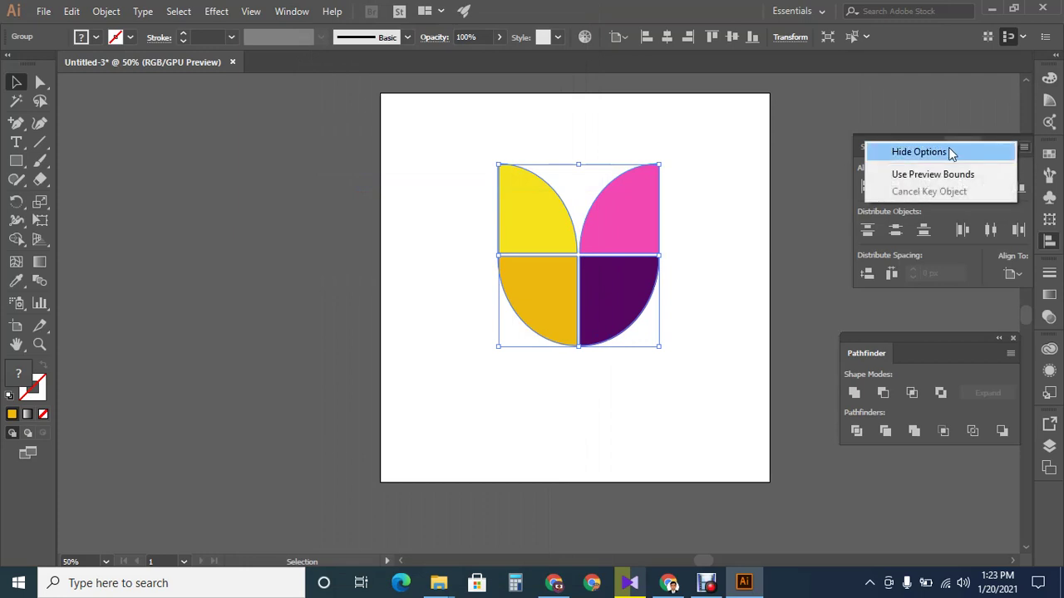
click(950, 152)
click(1023, 147)
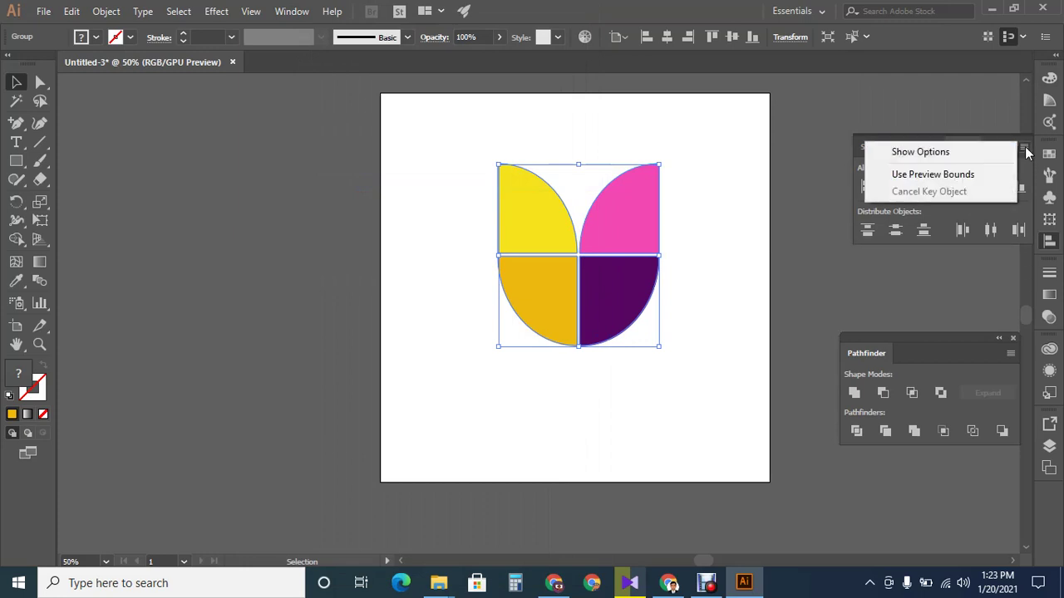
click(907, 151)
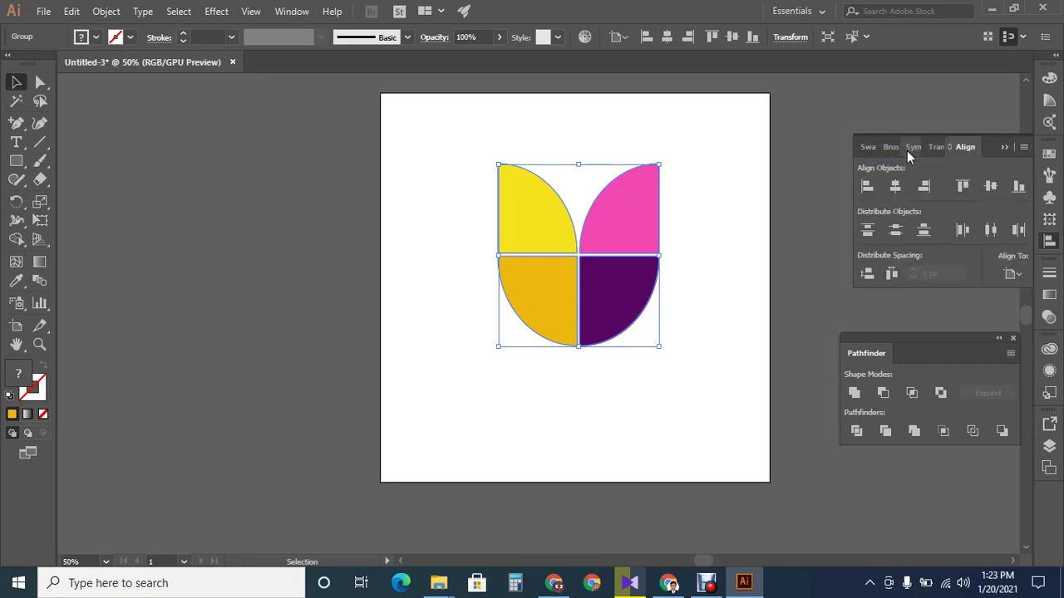
click(1019, 276)
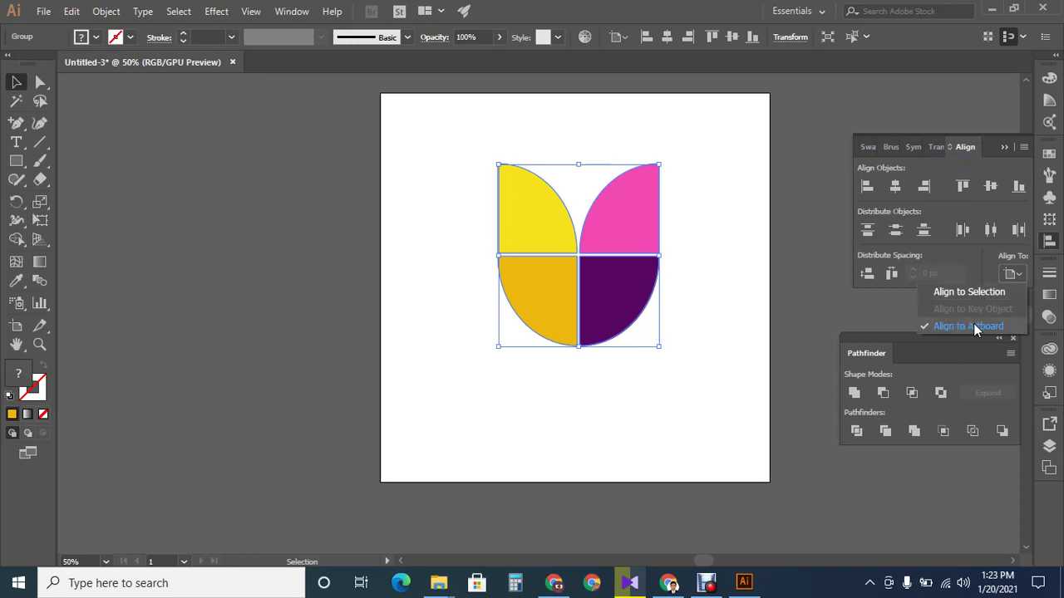
click(249, 129)
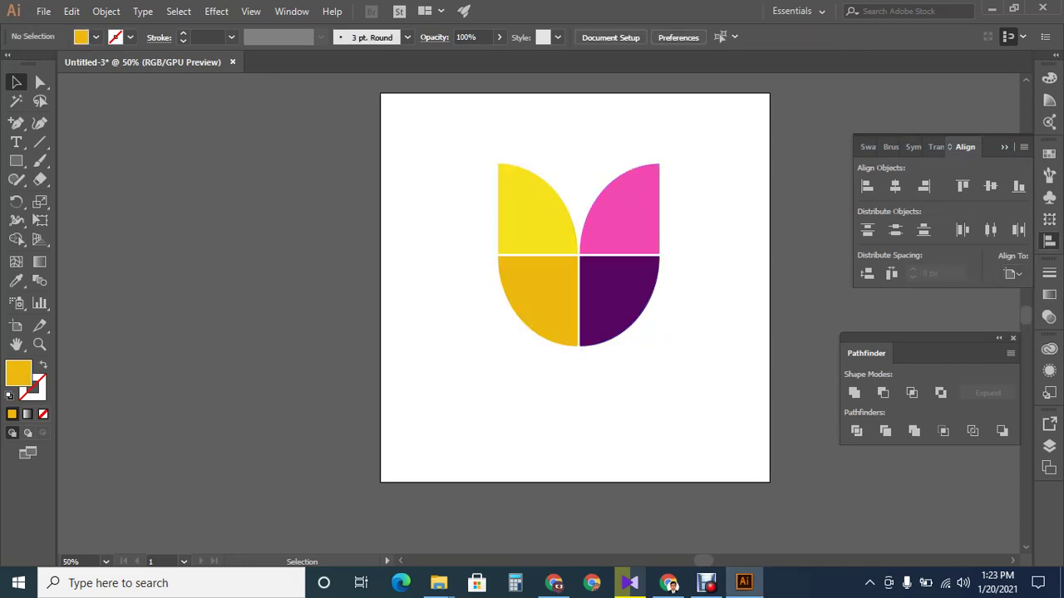
Step: Centre the tulip group horizontally and vertically on the artboard, and deselect it
key(ctrl+a)
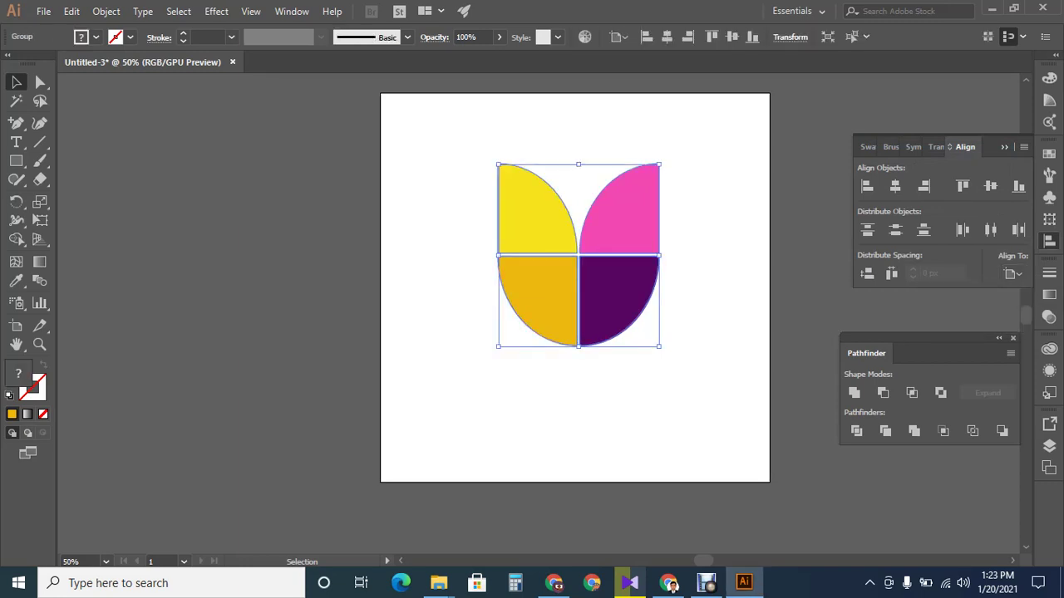
click(895, 186)
click(988, 189)
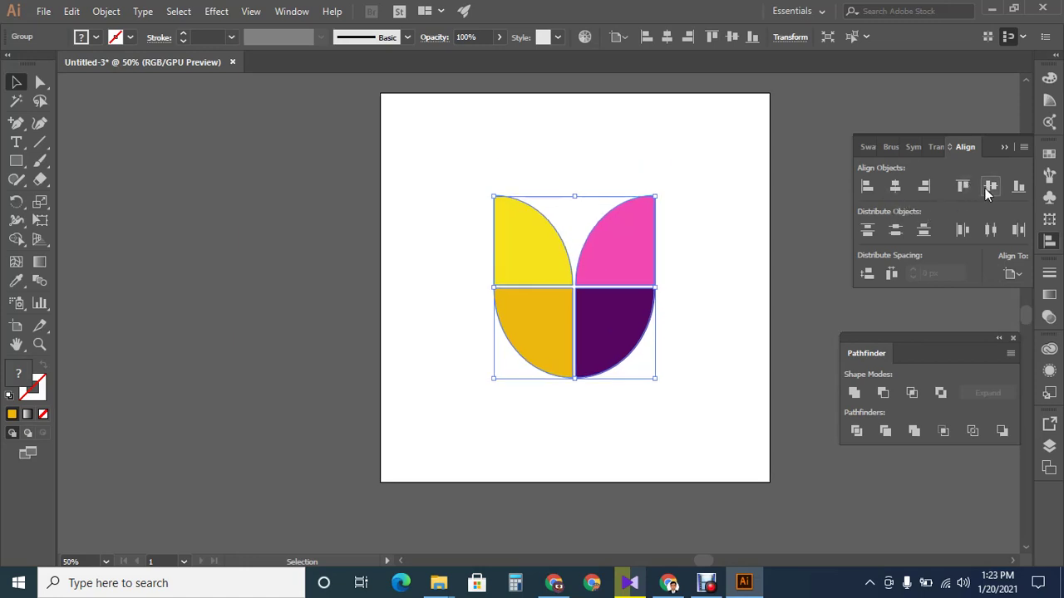
key(ctrl+shift+a)
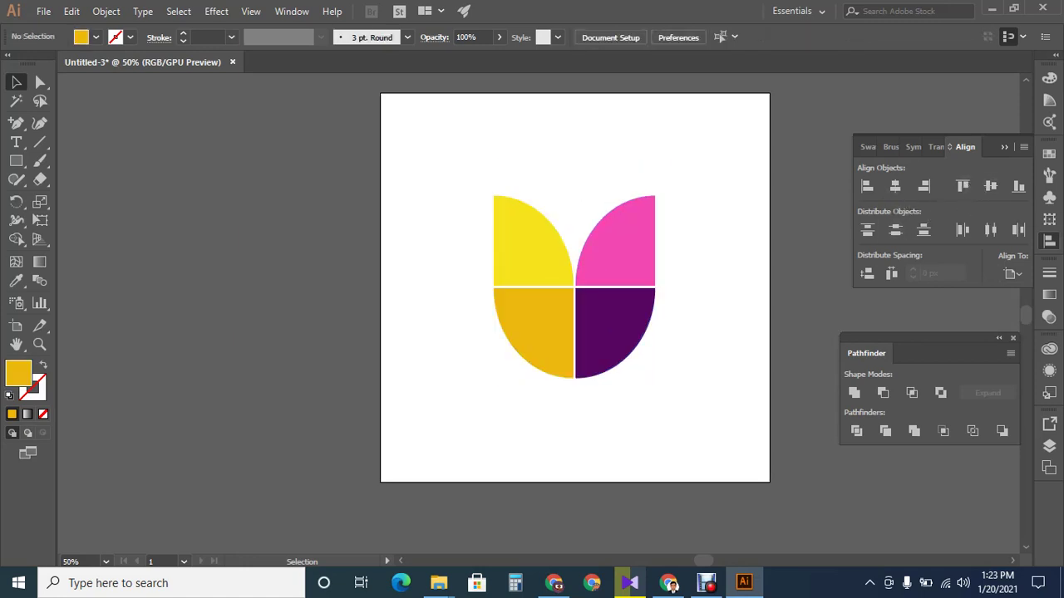
Step: Add the point text "Tulip" in the empty area below the flower
scroll(574, 279, down, 2)
key(t)
click(444, 362)
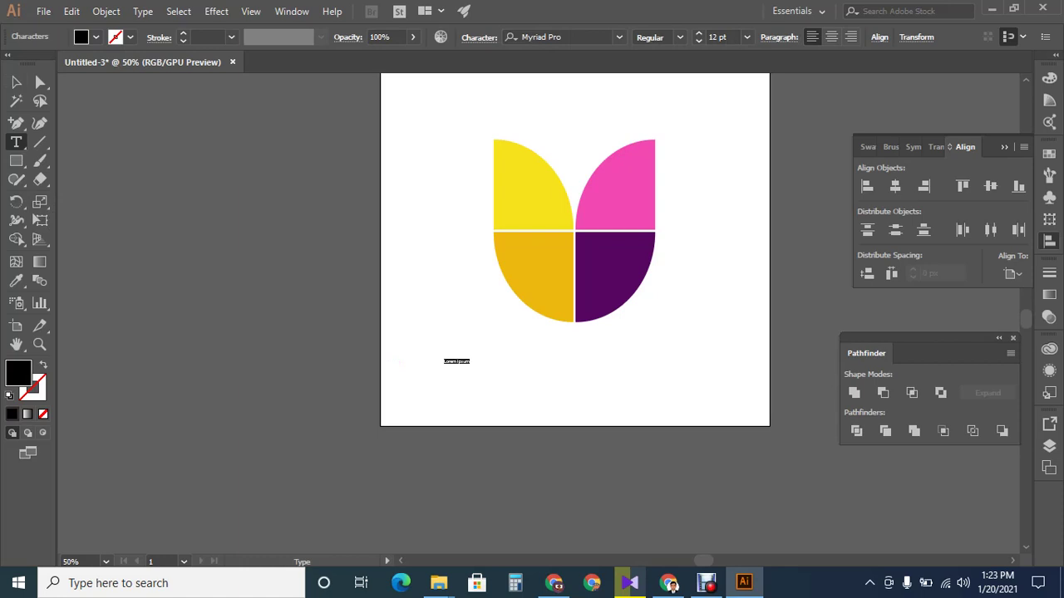
key(BackSpace)
click(17, 82)
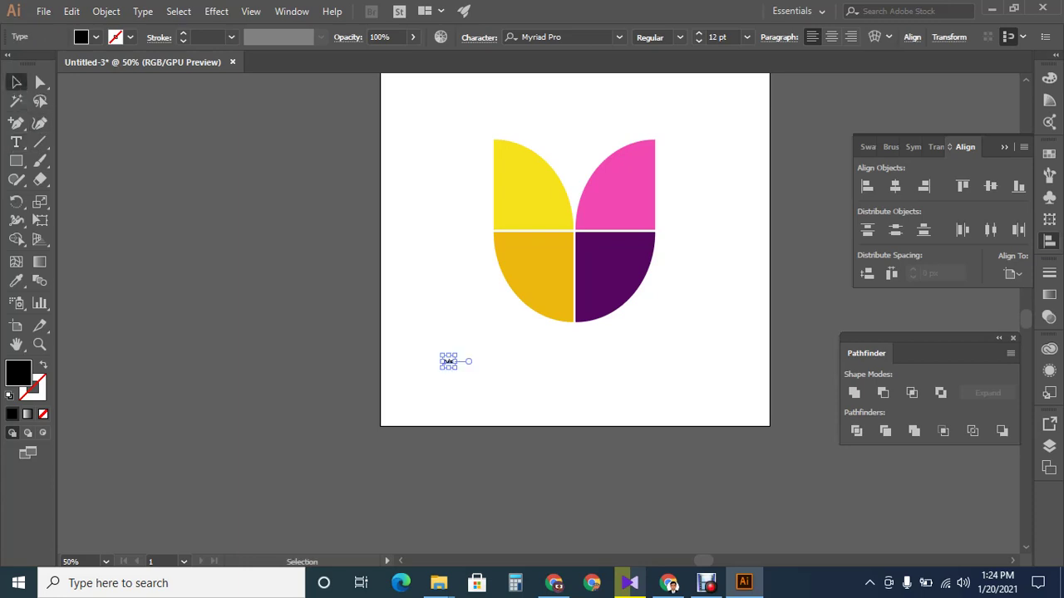
Step: Enlarge the "Tulip" text to about 138 pt and centre it horizontally beneath the flower
drag(456, 369, 584, 498)
drag(539, 425, 596, 357)
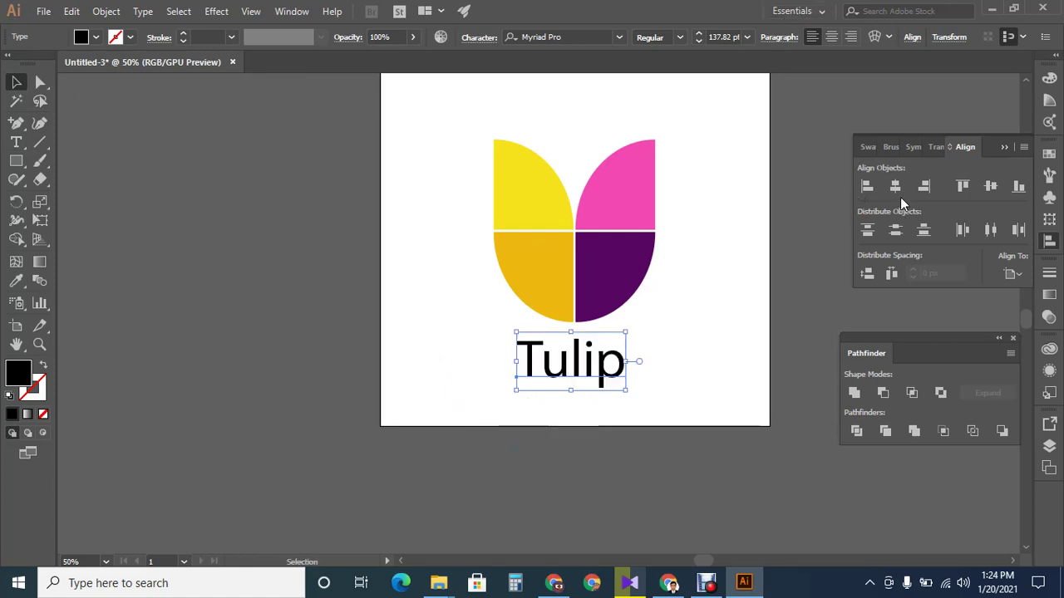
click(895, 188)
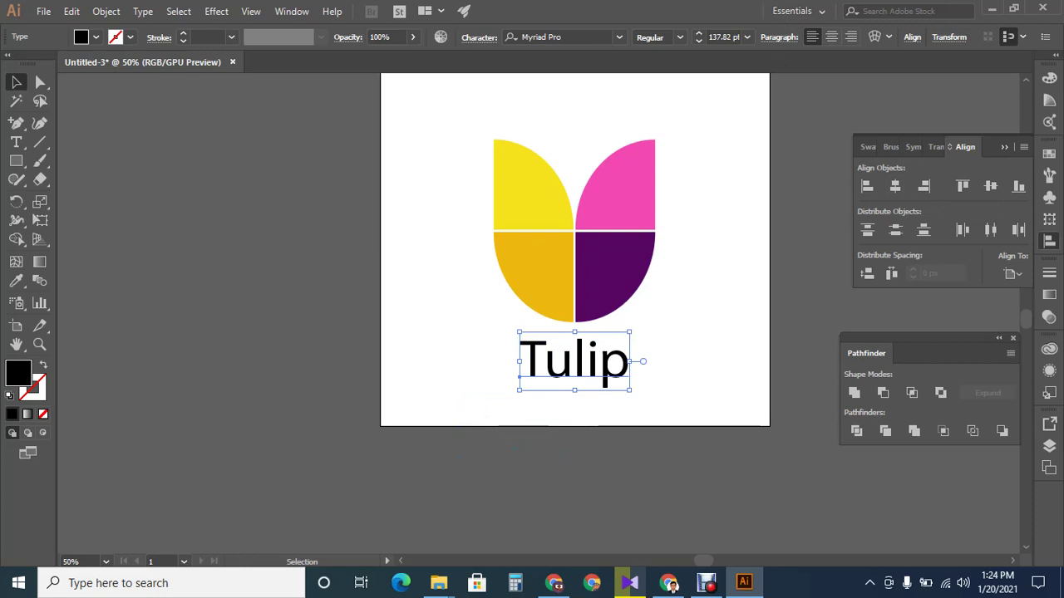
Step: Set the "Tulip" text to TimeBurner Bold at 137 pt and deselect it
click(617, 38)
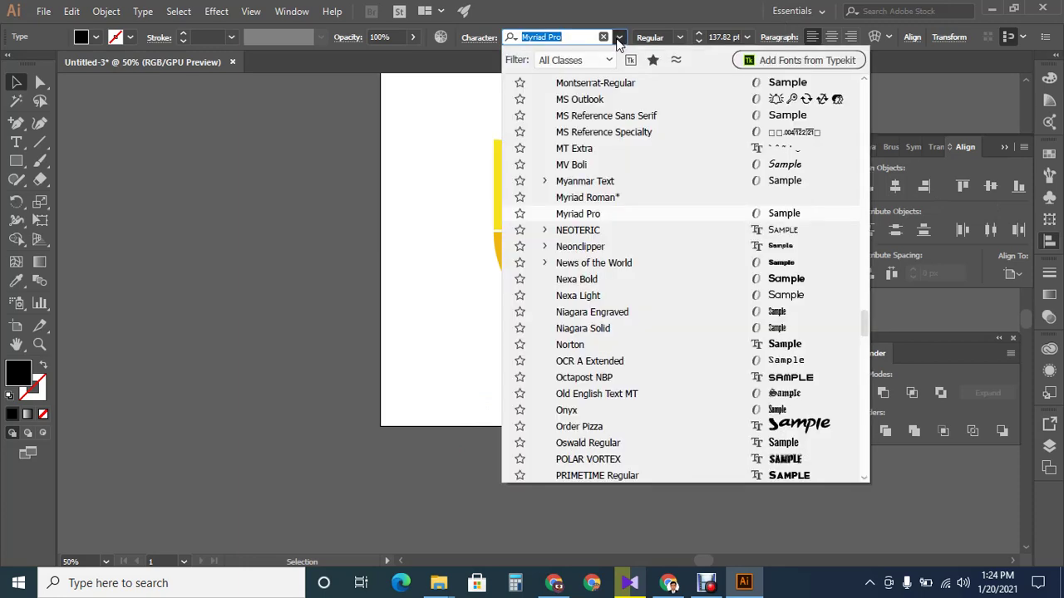
text(Ti)
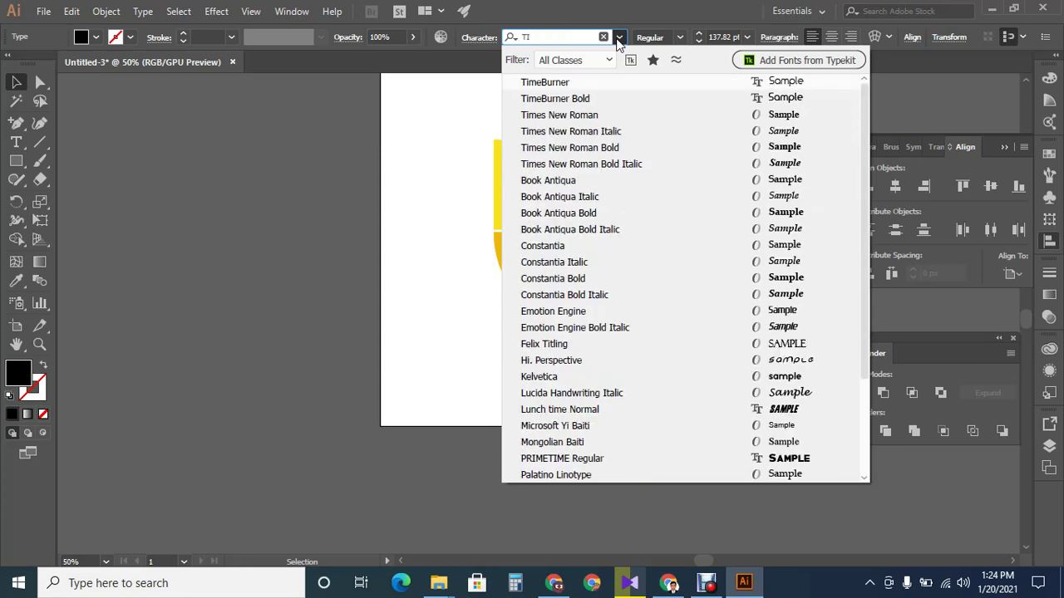
click(612, 83)
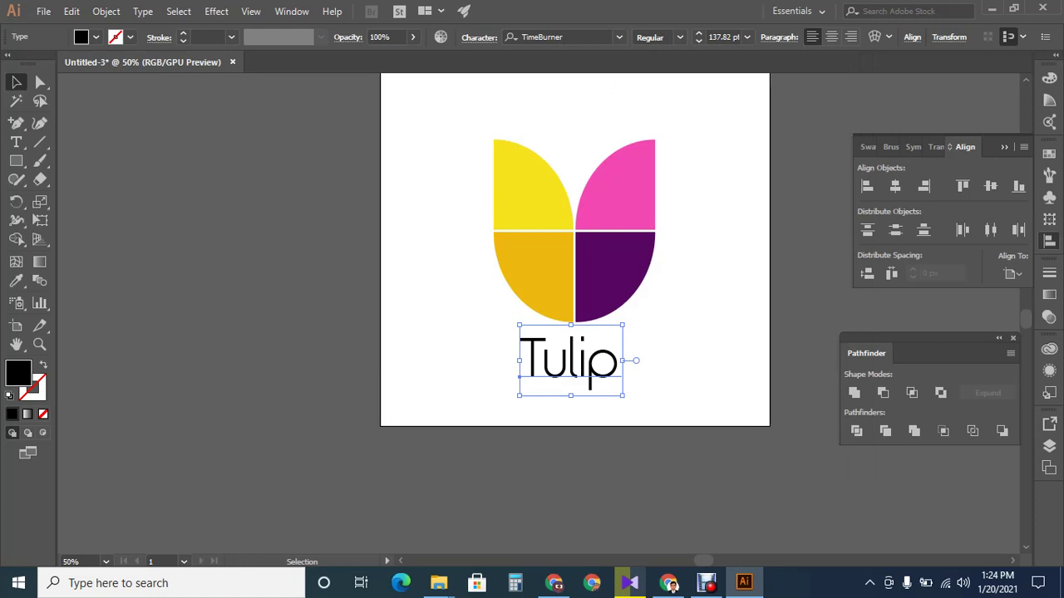
click(680, 37)
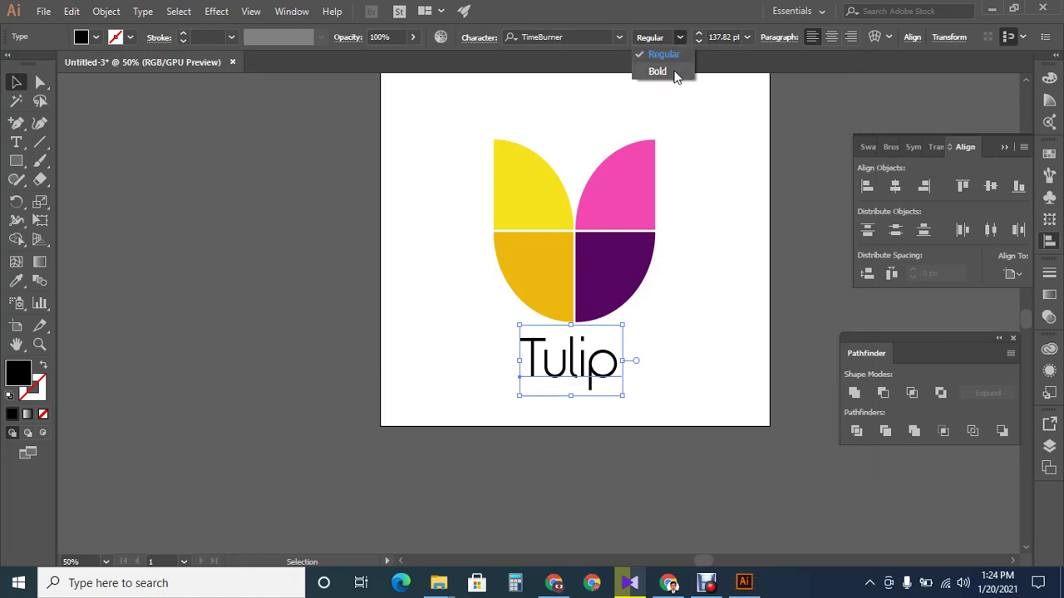
click(658, 72)
click(699, 42)
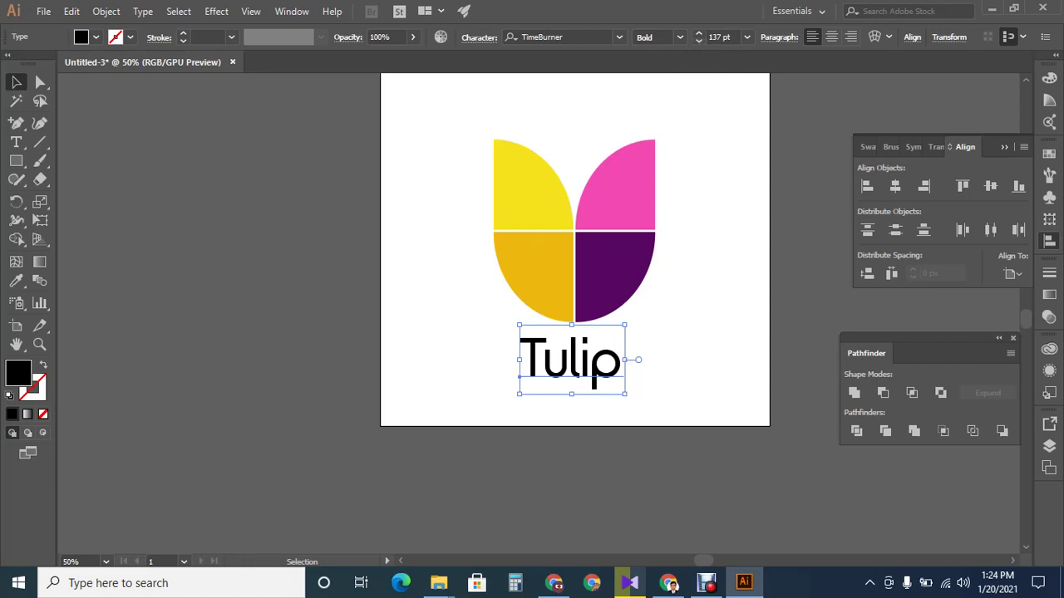
key(ctrl+shift+a)
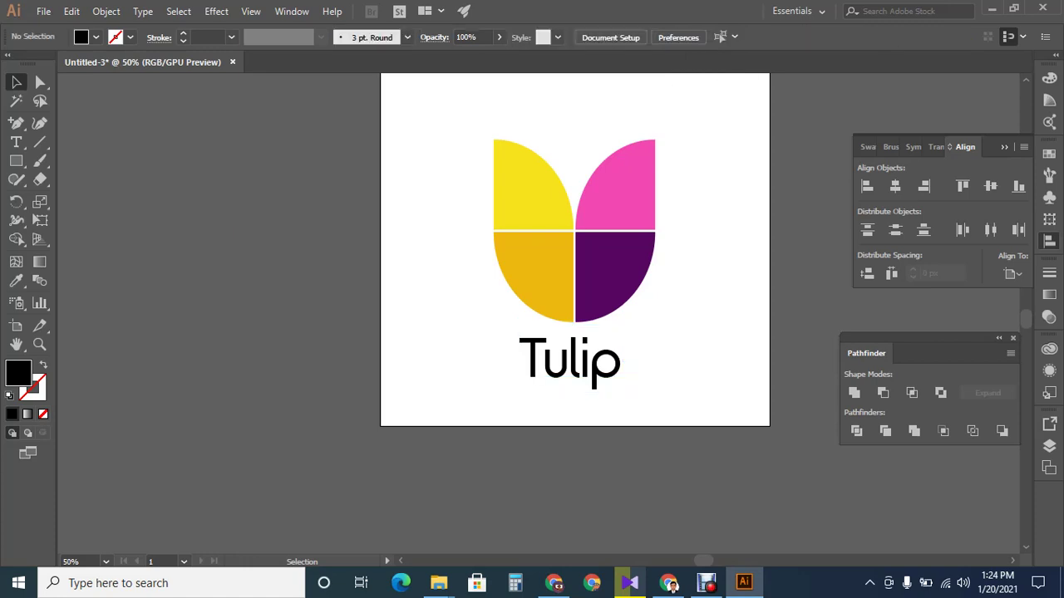
Step: Select the flower and its text together, enlarge them proportionally from the centre, and nudge them up inside the artboard
scroll(573, 315, up, 2)
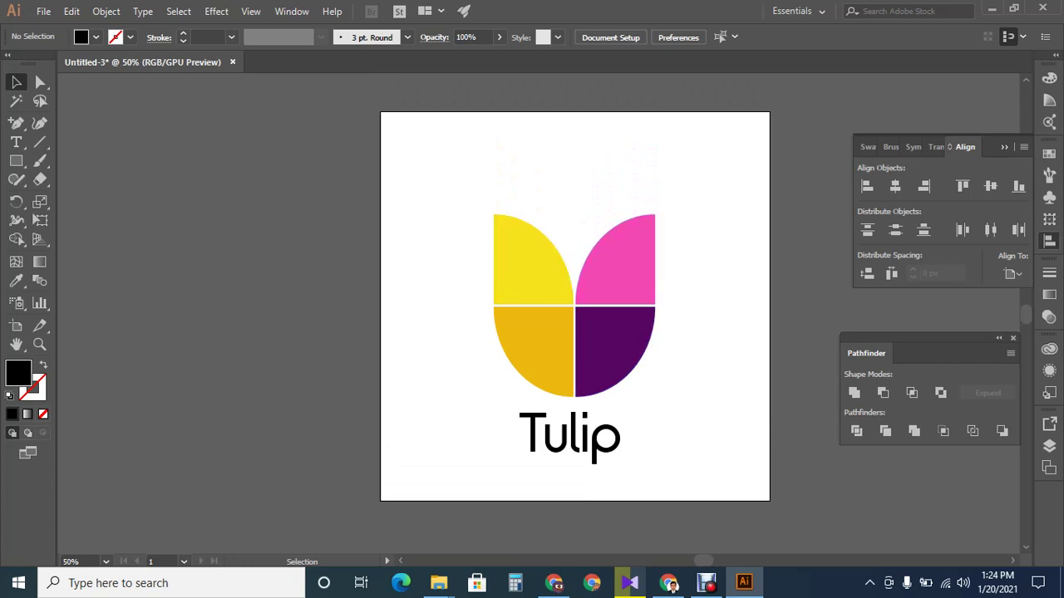
drag(674, 344, 437, 490)
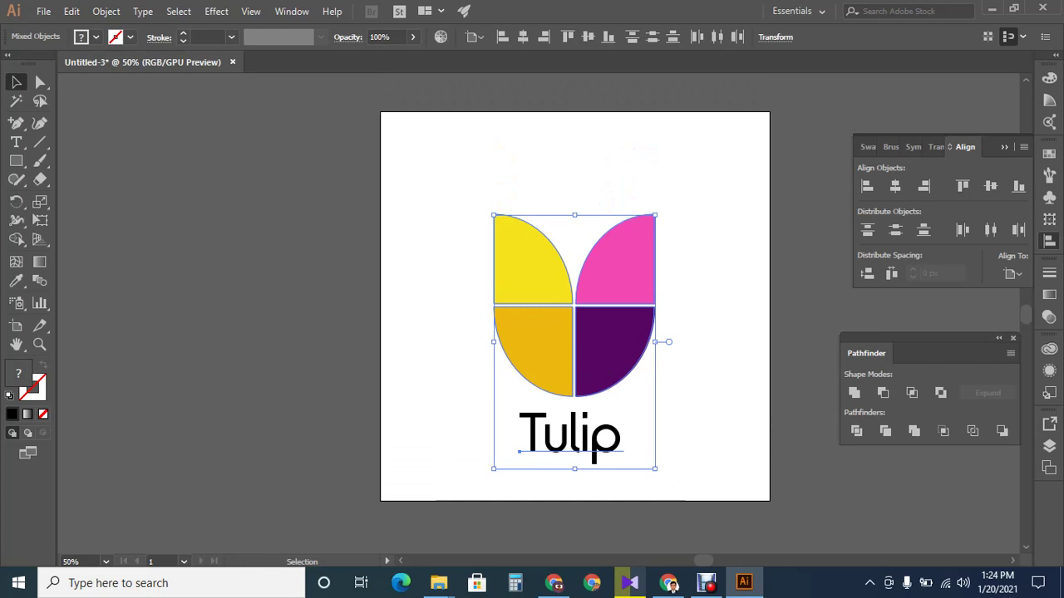
drag(655, 215, 692, 156)
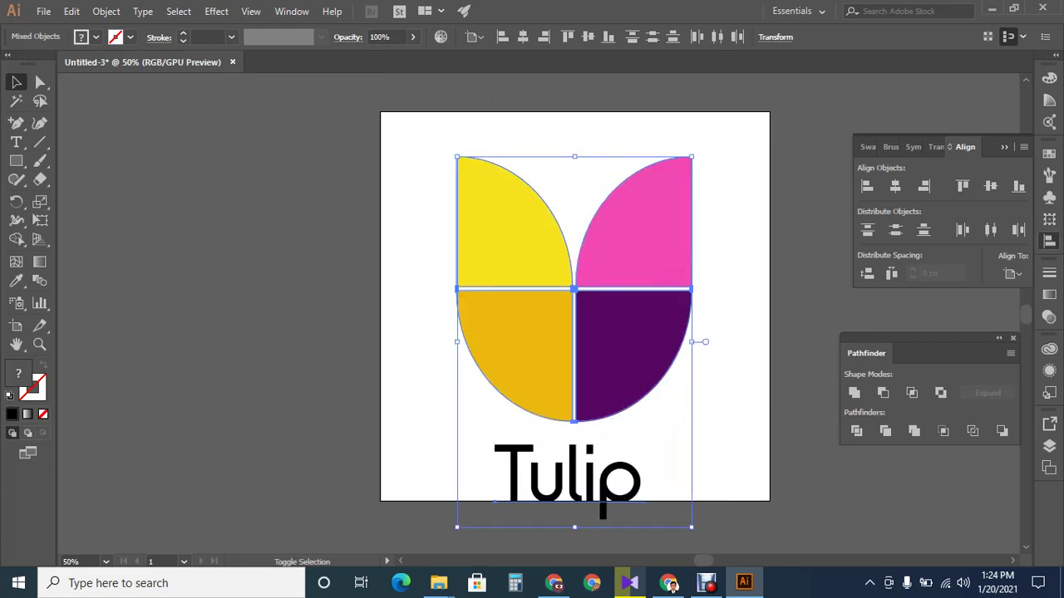
key(shift+Up)
key(shift+Up)
key(shift+Up)
key(shift+Up)
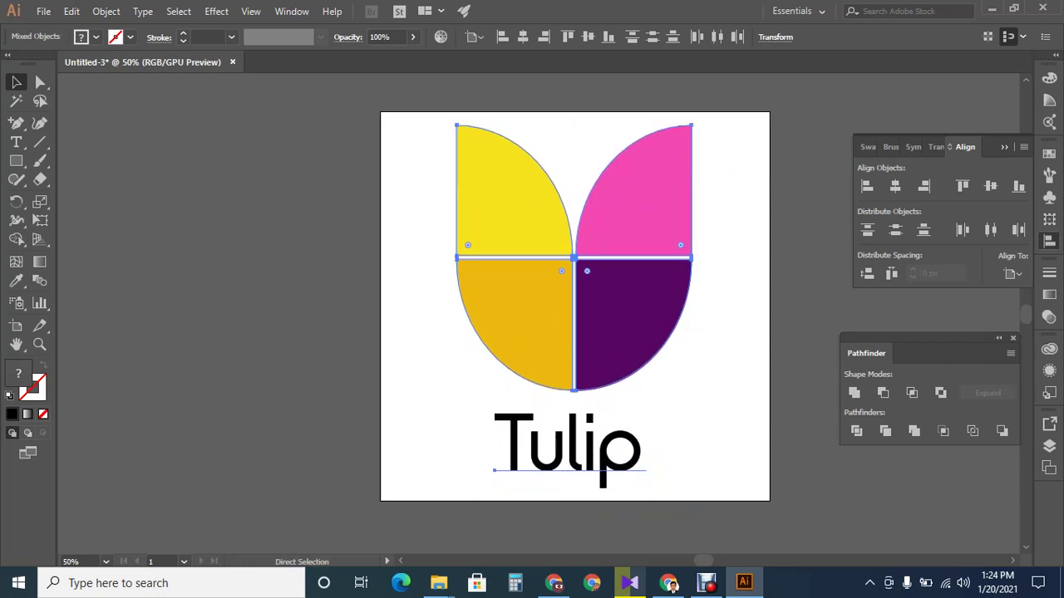
Step: Group the flower with its text, centre the group vertically on the artboard, and deselect it
key(ctrl+g)
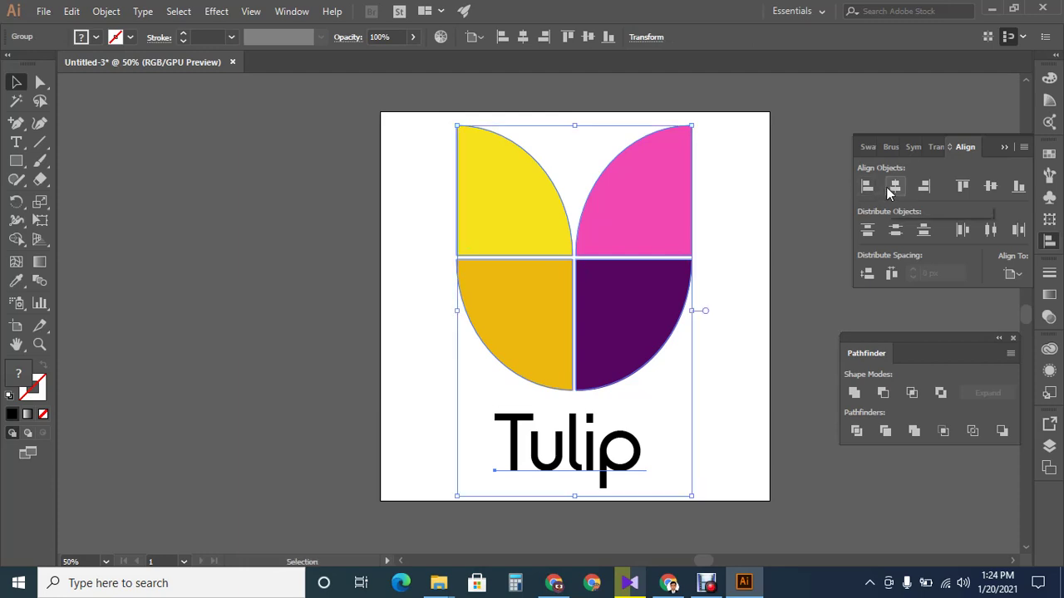
click(989, 188)
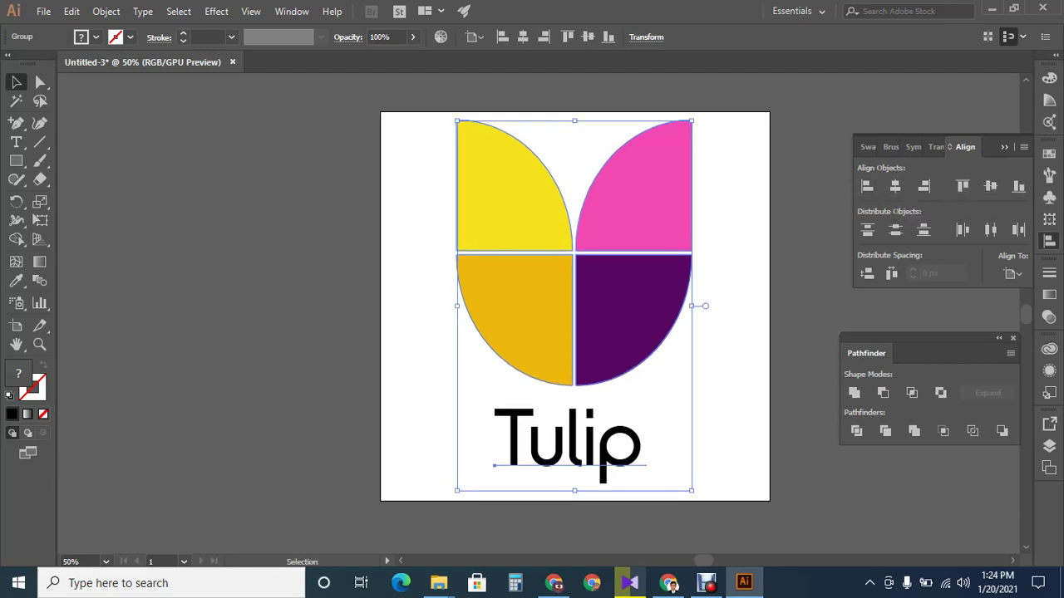
key(ctrl+shift+a)
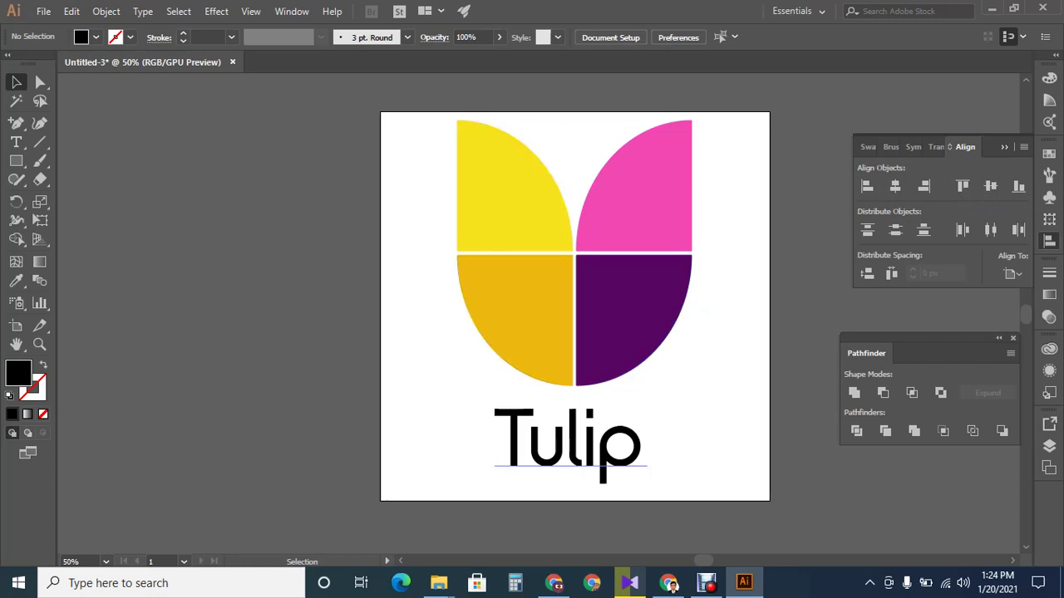
scroll(575, 333, up, 1)
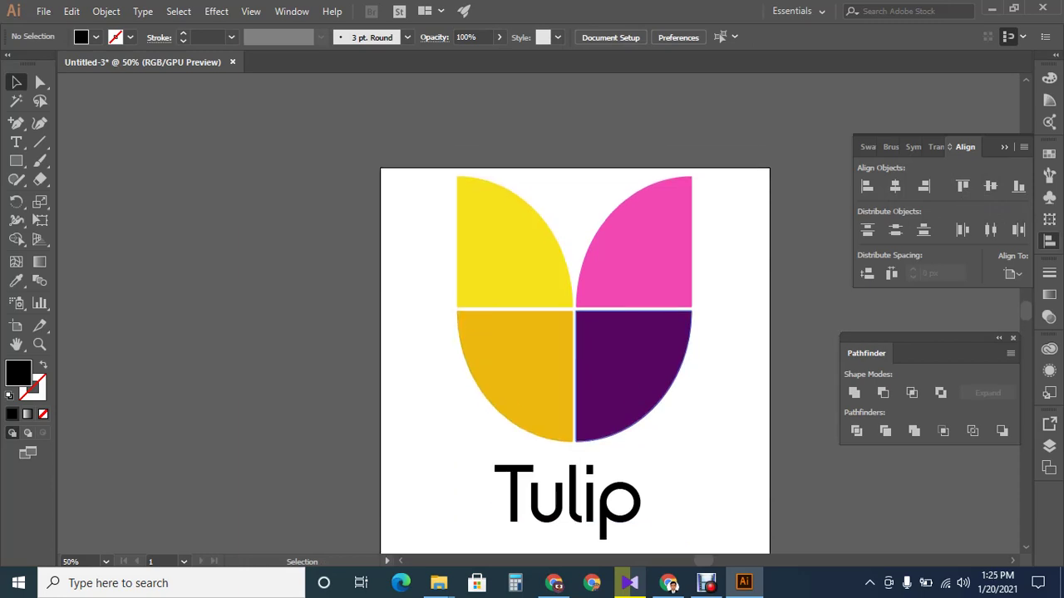
scroll(575, 341, down, 1)
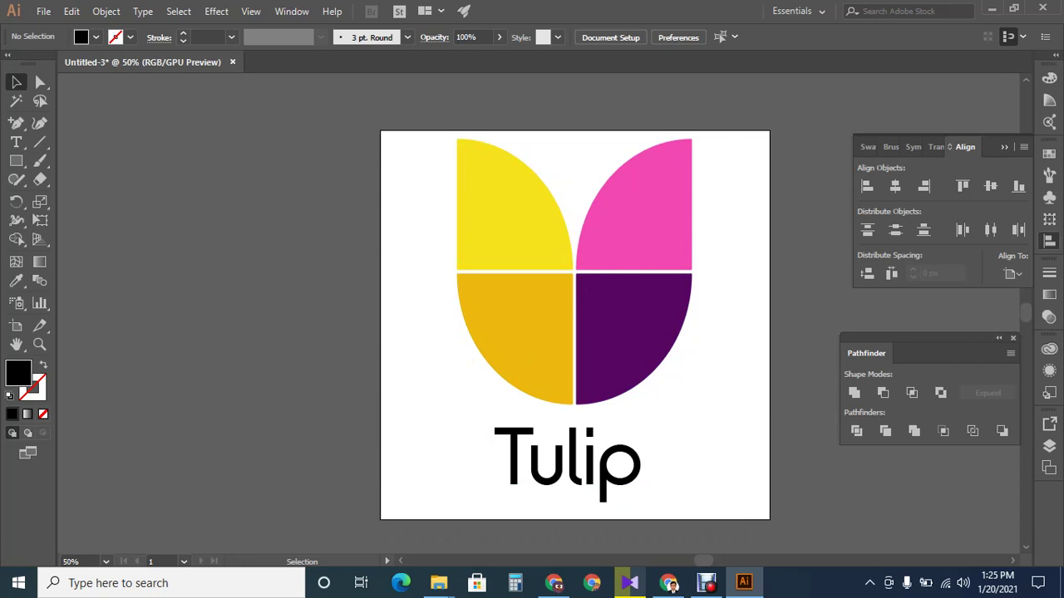